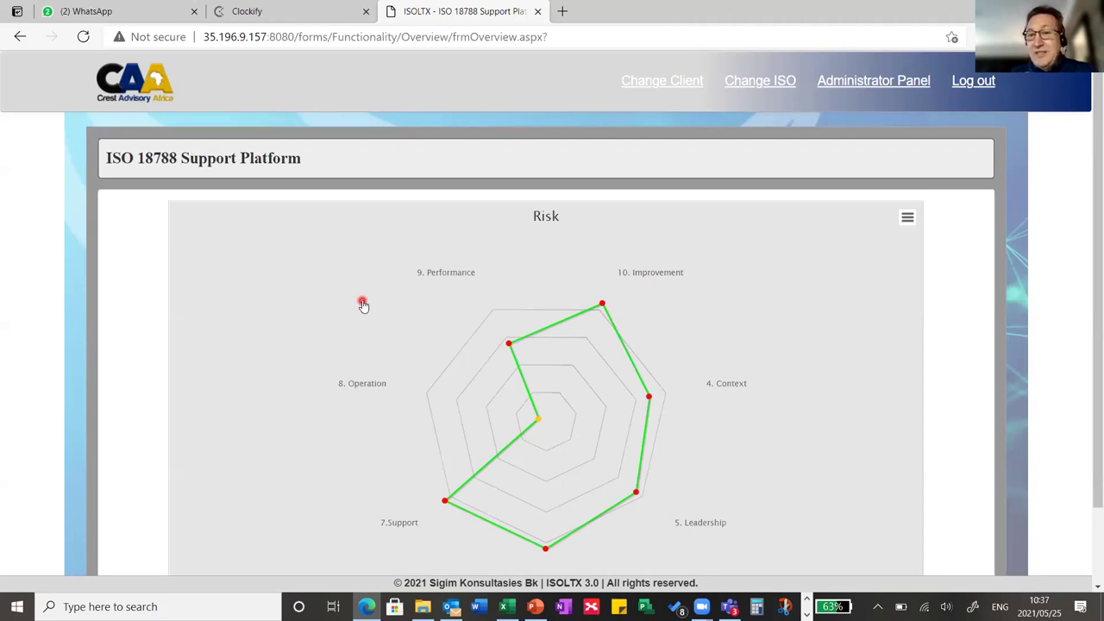
- Leave the Risk chart, return to the main menu and open the Internal Context Report form
scroll(628, 323, down, 1)
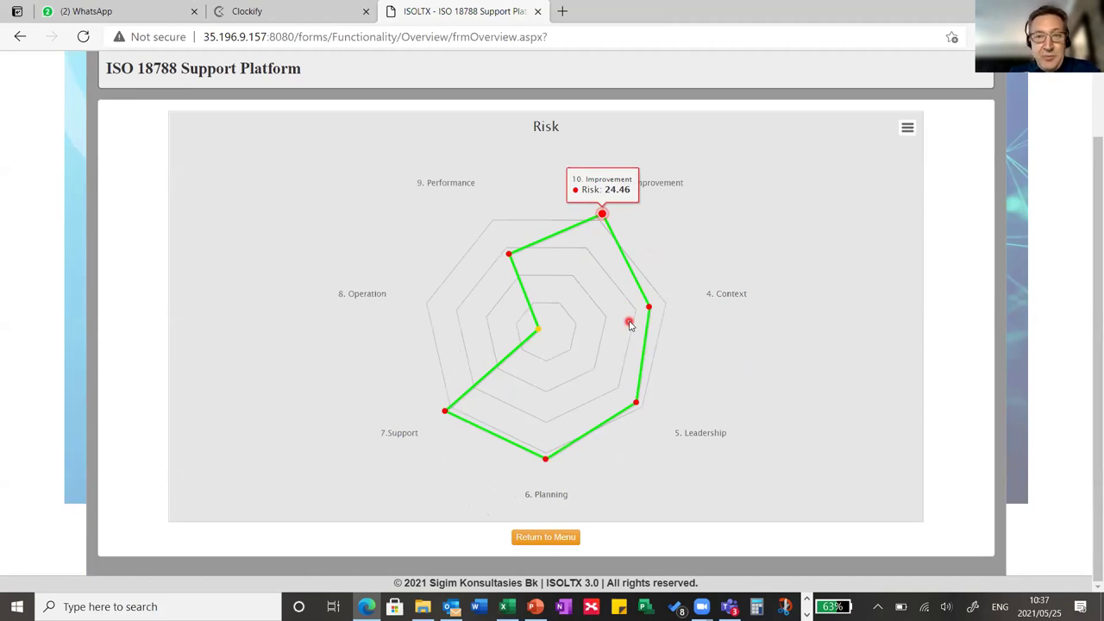
click(566, 532)
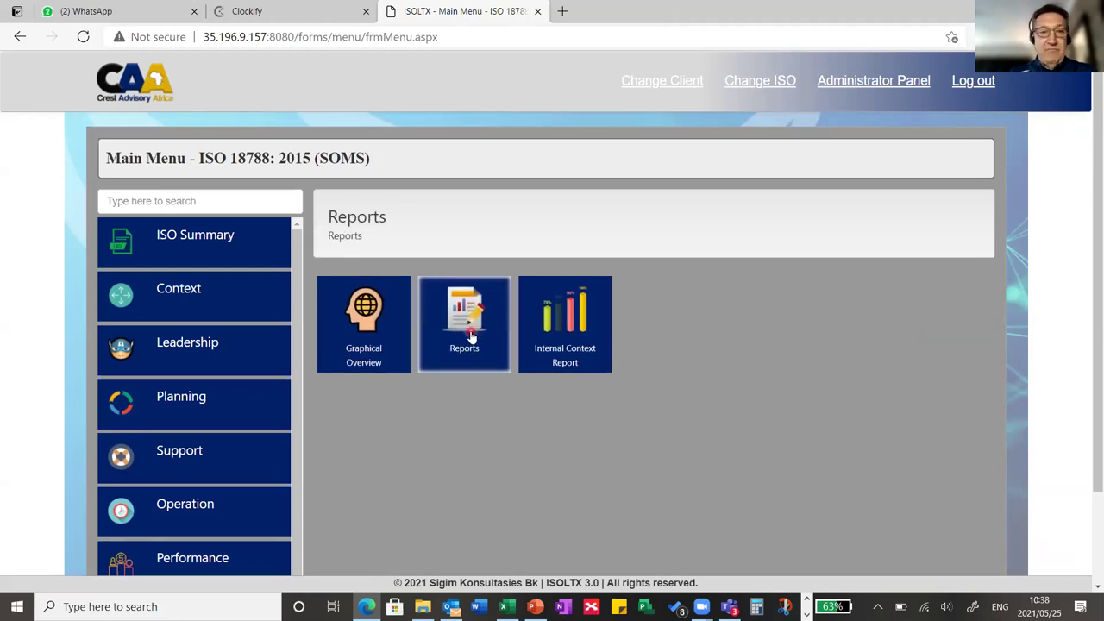
click(212, 310)
click(262, 260)
click(532, 372)
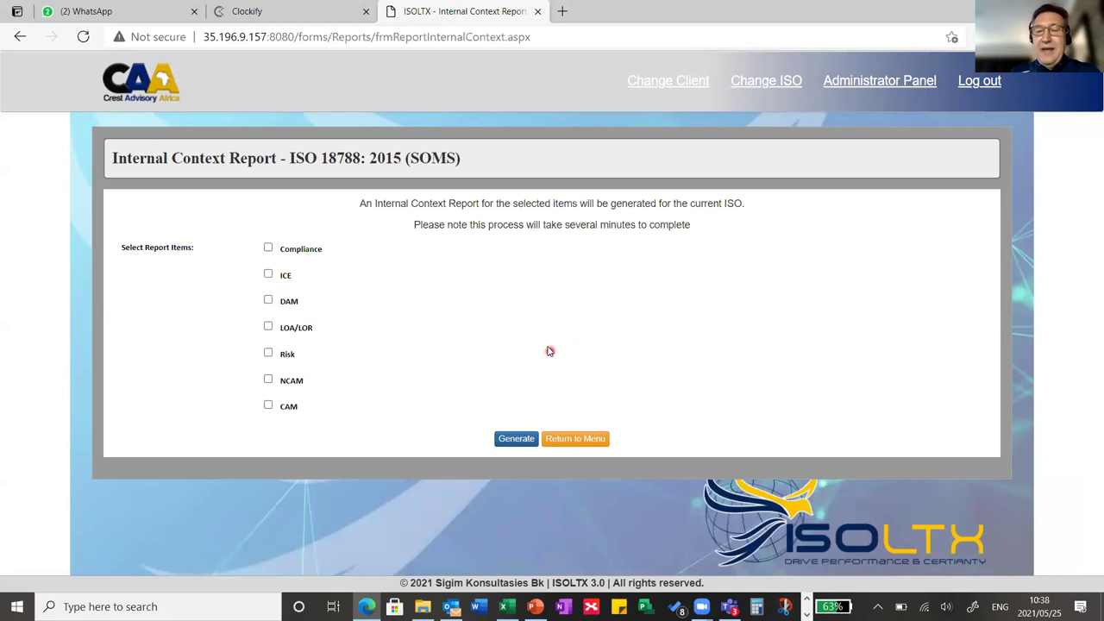
- Generate an Internal Context Report covering ICE, Risk and NCAM, and review the charts in the resulting PDF
click(268, 276)
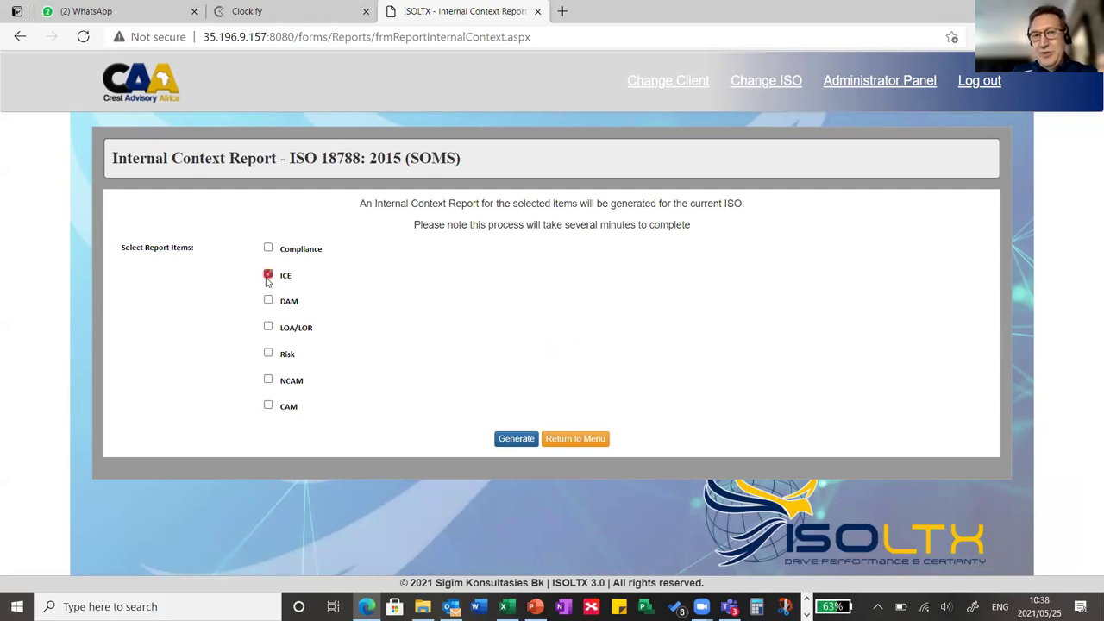
click(268, 354)
click(425, 463)
click(515, 438)
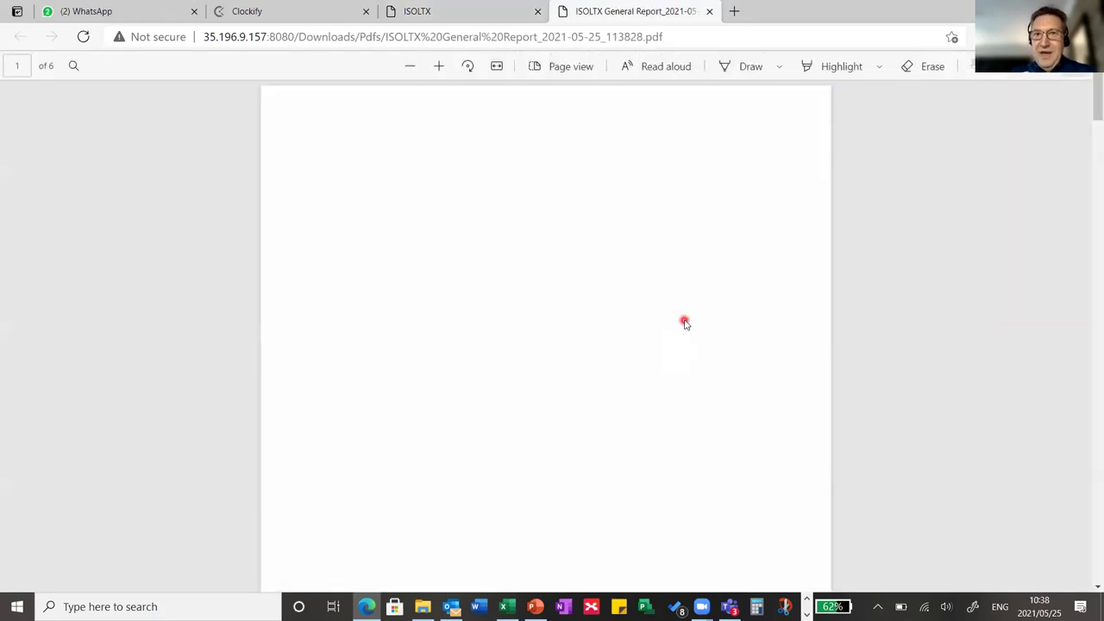
scroll(687, 315, down, 4)
scroll(687, 315, down, 10)
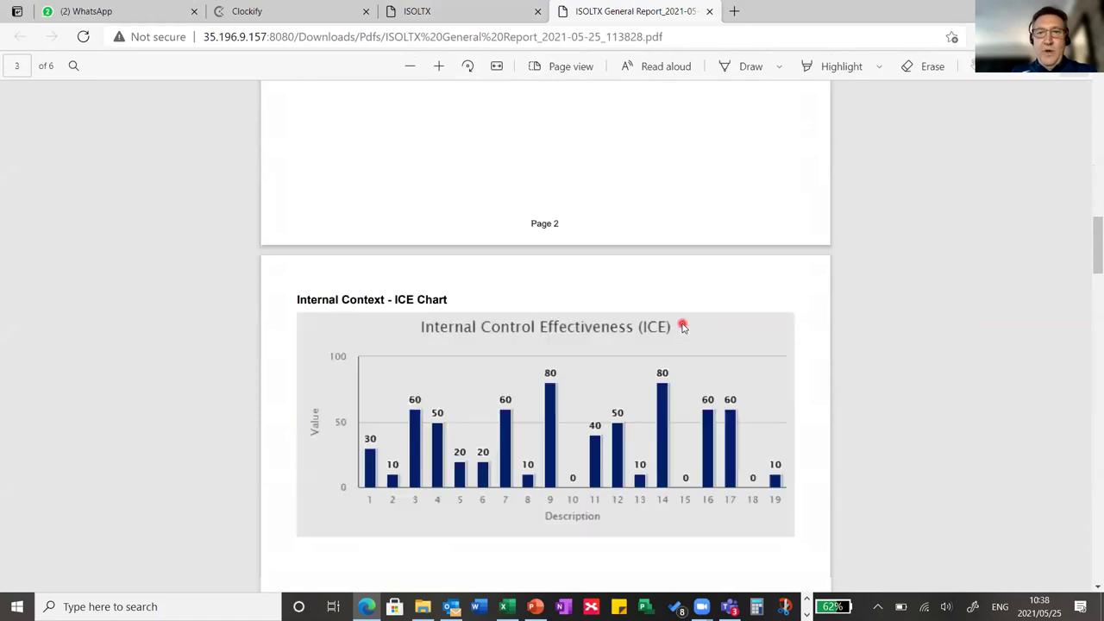
scroll(682, 326, down, 3)
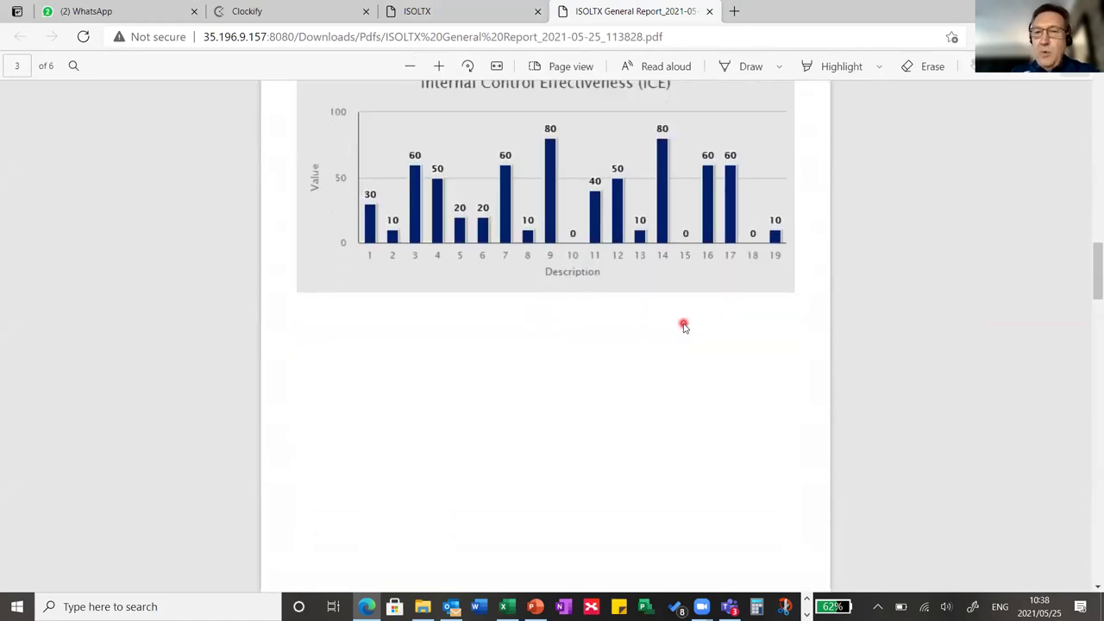
scroll(683, 323, down, 10)
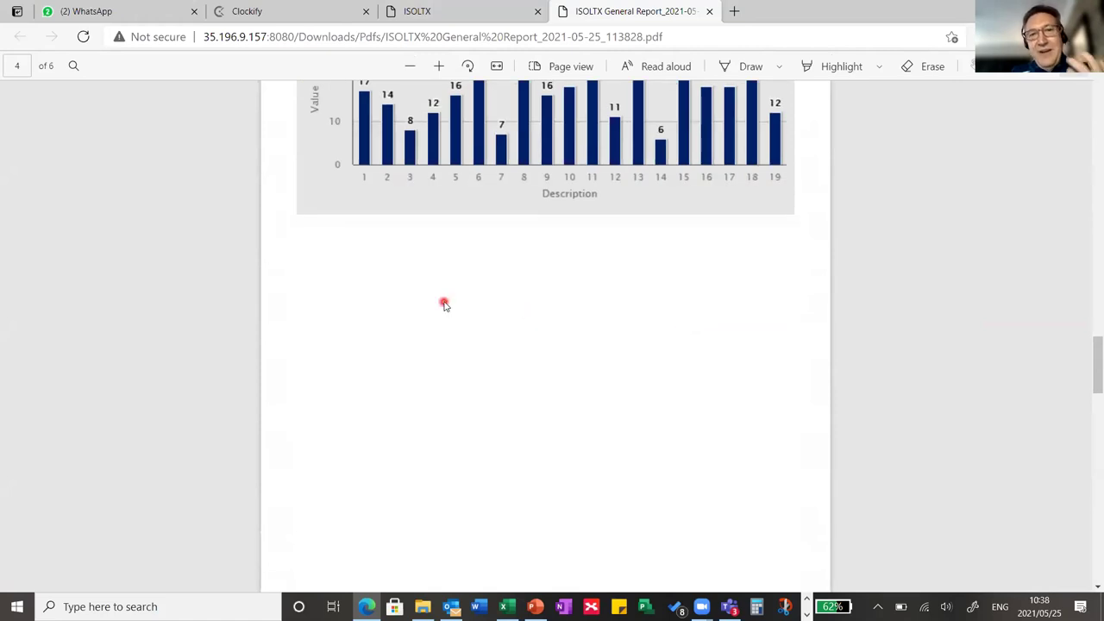
- Go back from the generated PDF to the ISO 18788 main menu and show the Integrated Systems section
click(479, 8)
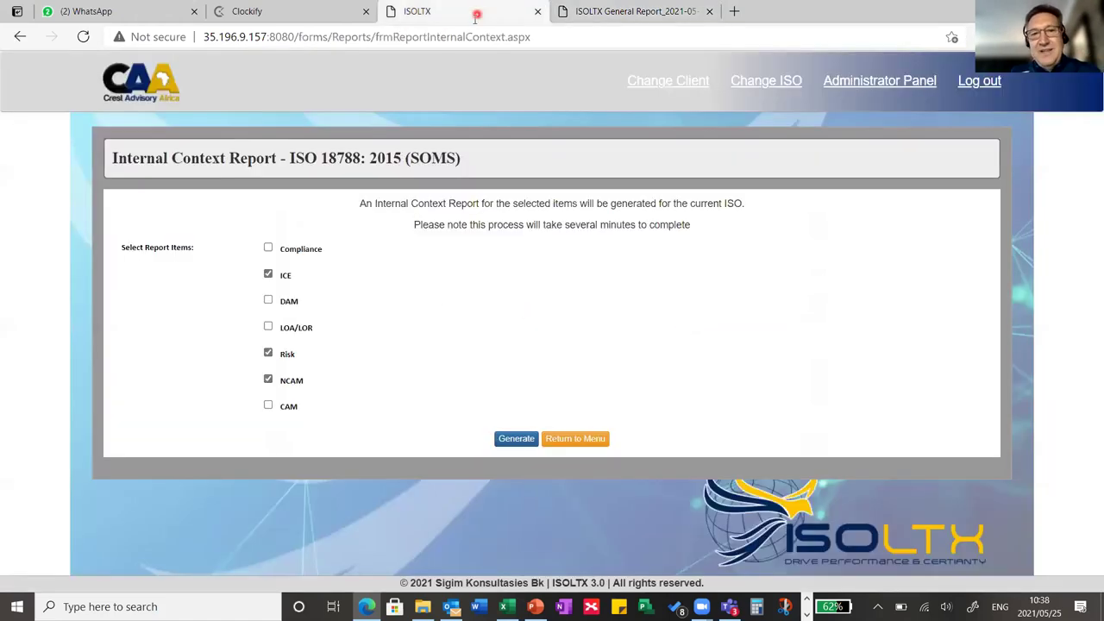
click(564, 447)
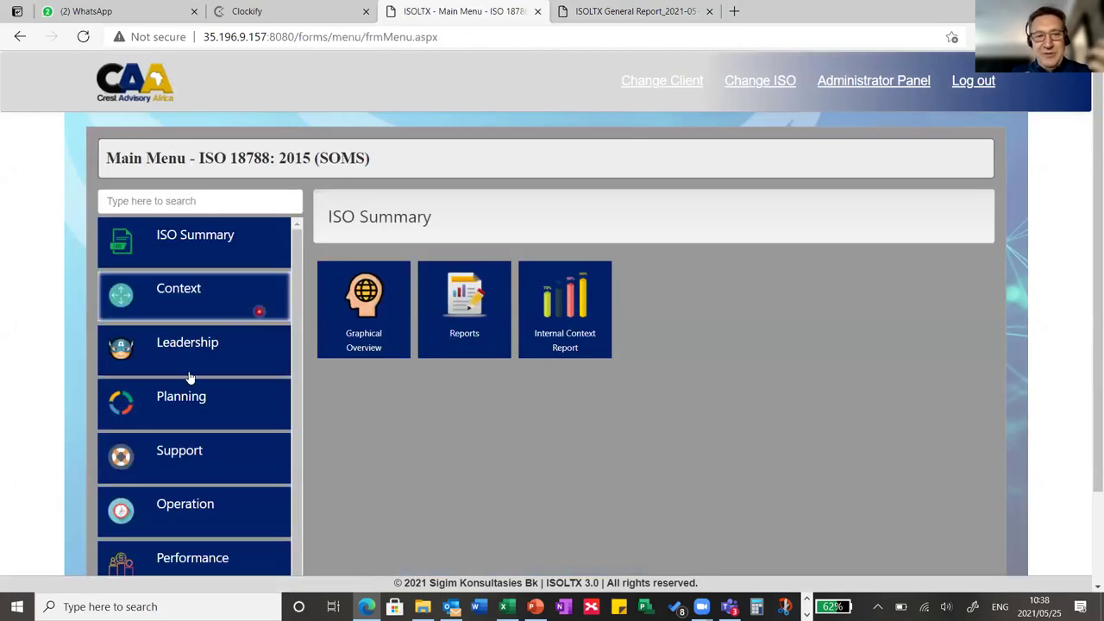
click(190, 390)
scroll(204, 415, down, 2)
click(217, 537)
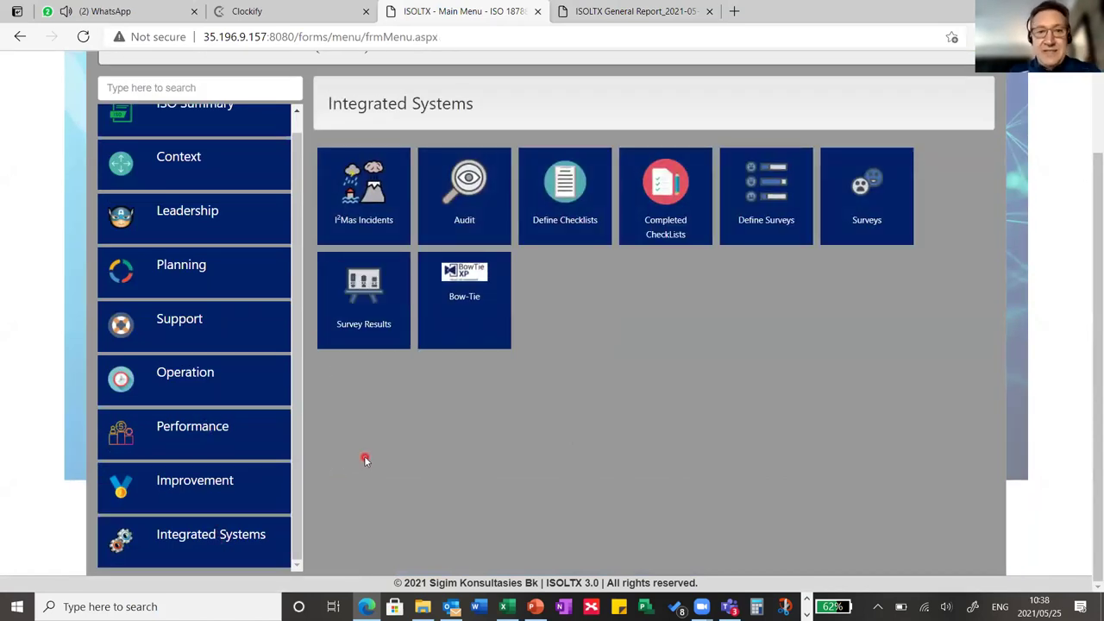
- Start a new incident in I²Mas Incidents and set its longitude and latitude by marking Helderkruin on the map
mouse_move(373, 222)
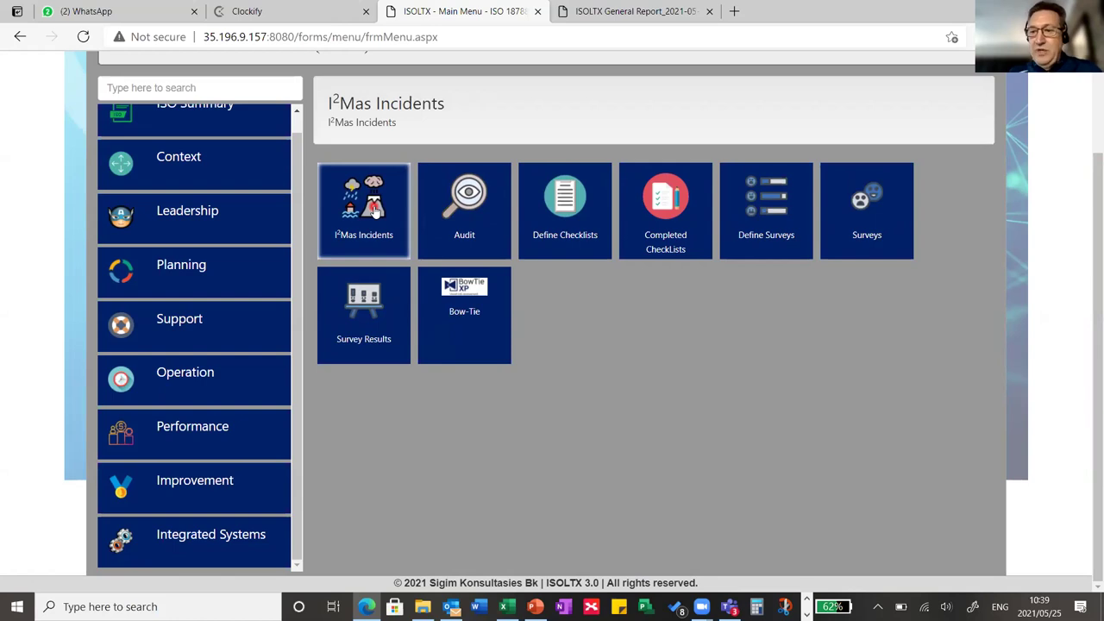
click(373, 221)
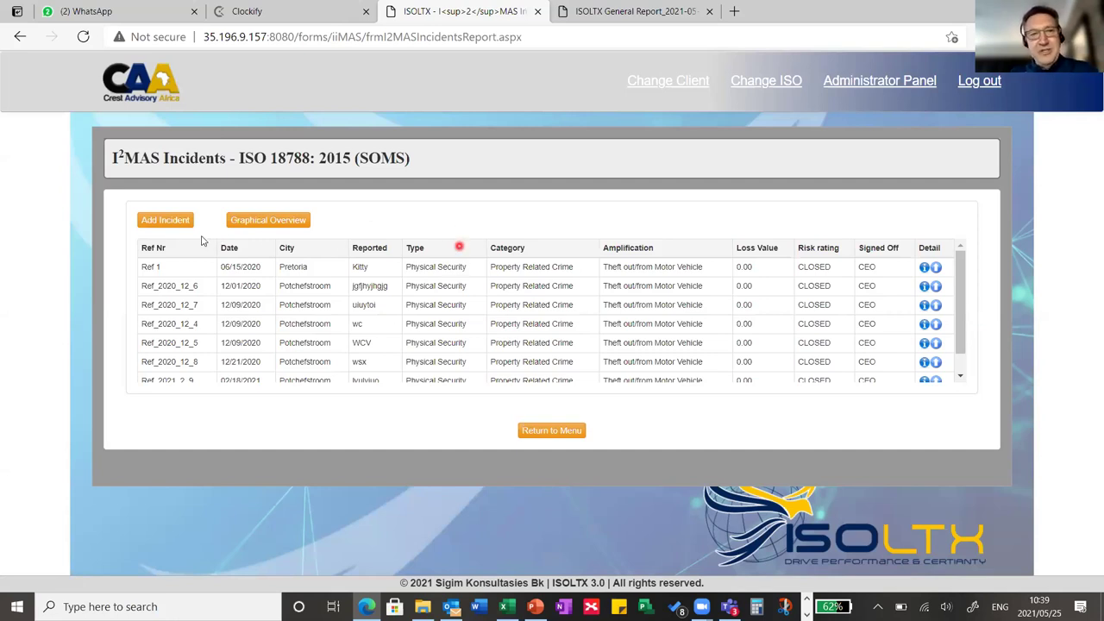
click(172, 224)
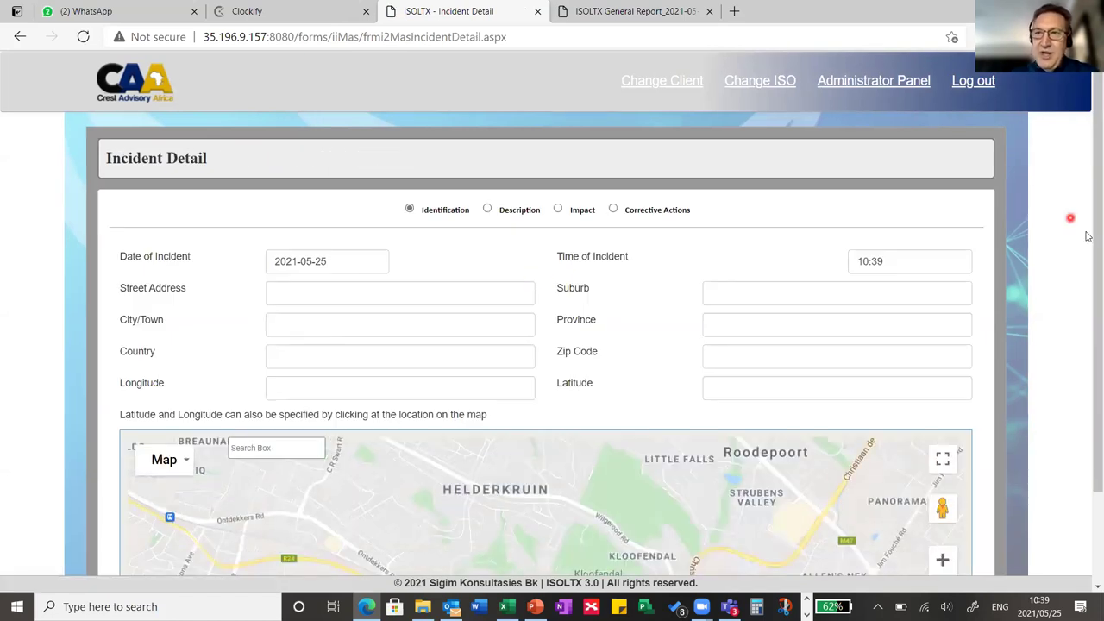
scroll(1088, 242, down, 1)
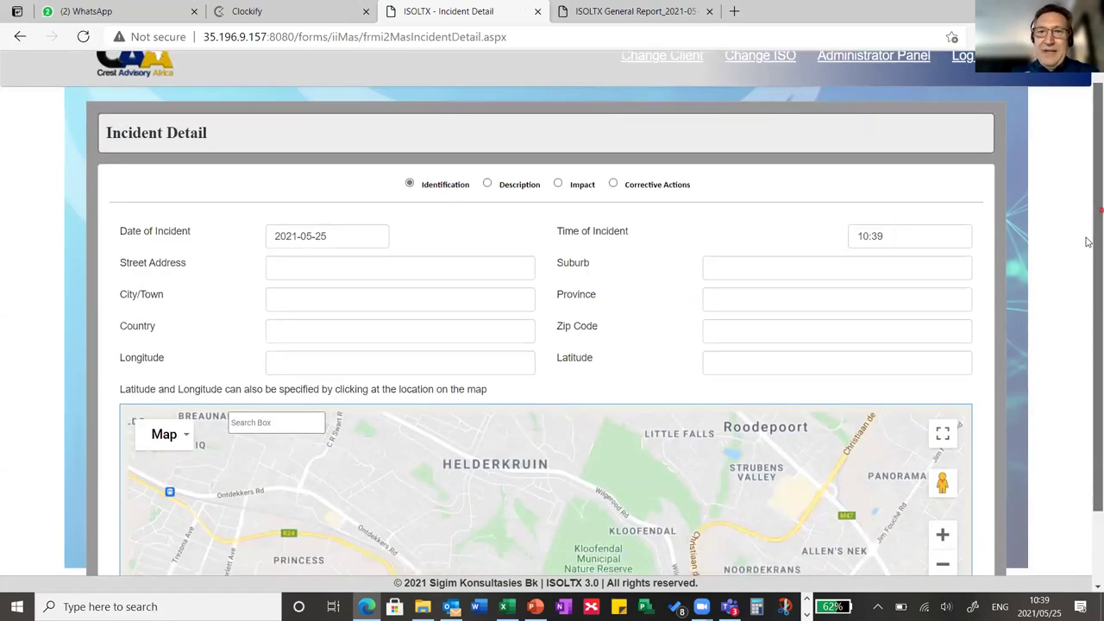
scroll(1035, 209, down, 1)
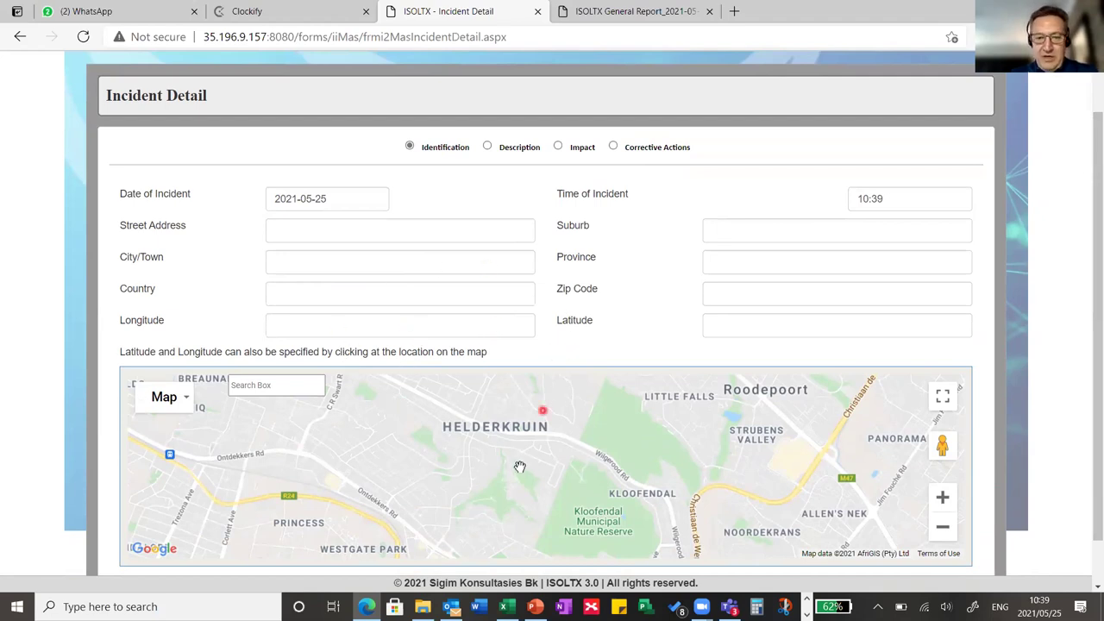
click(494, 445)
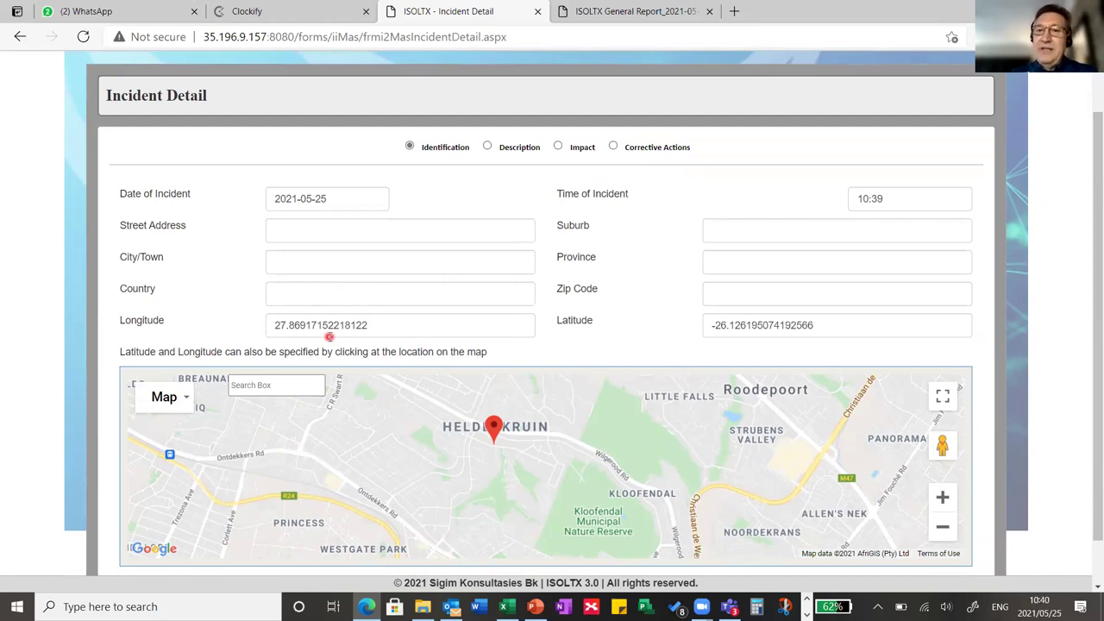
- In the incident's Description section, enter the reporter's name and set the type of incident to Risk
click(488, 147)
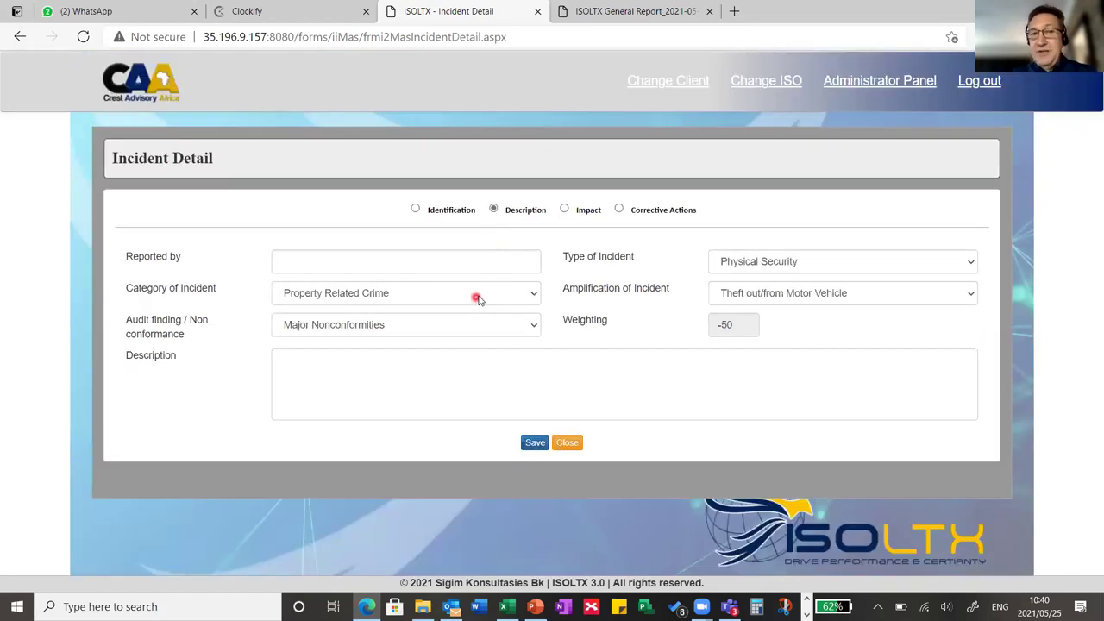
click(383, 270)
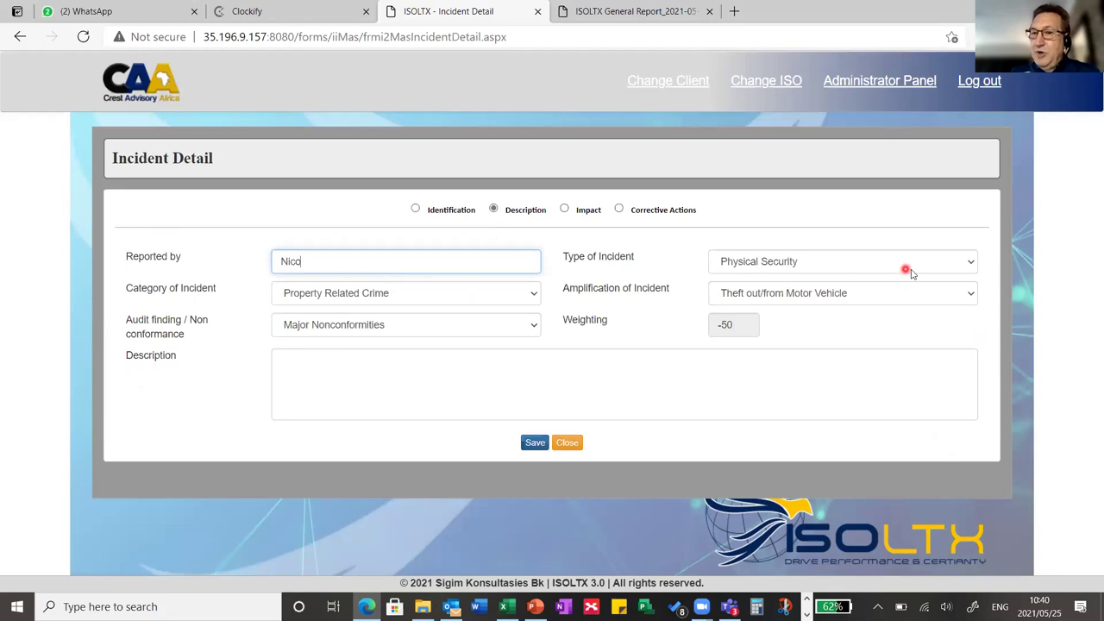
click(966, 261)
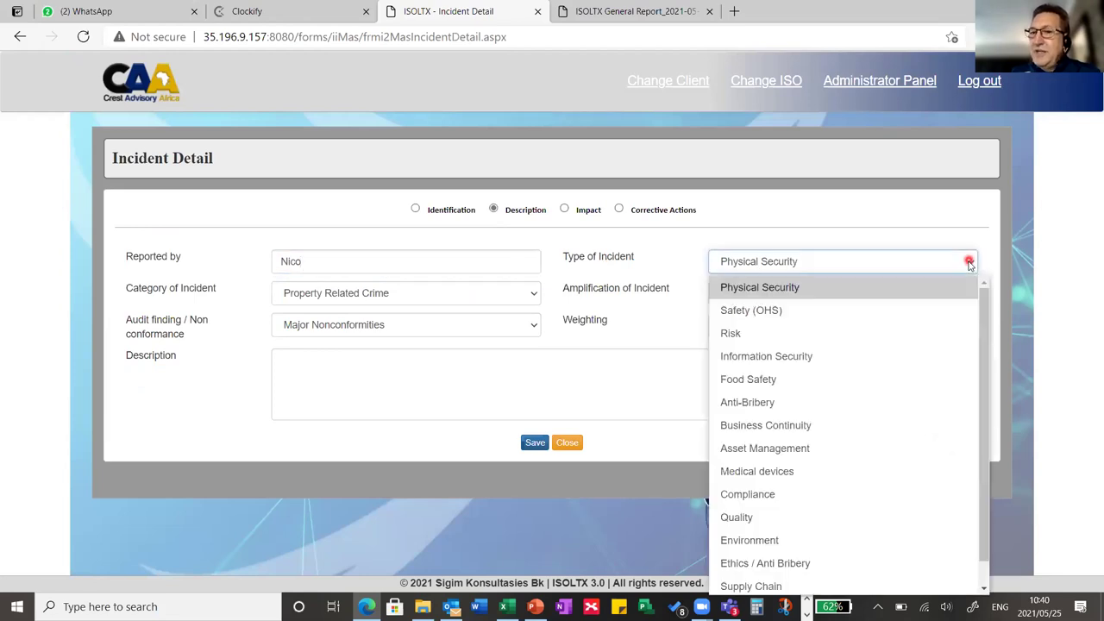
click(746, 333)
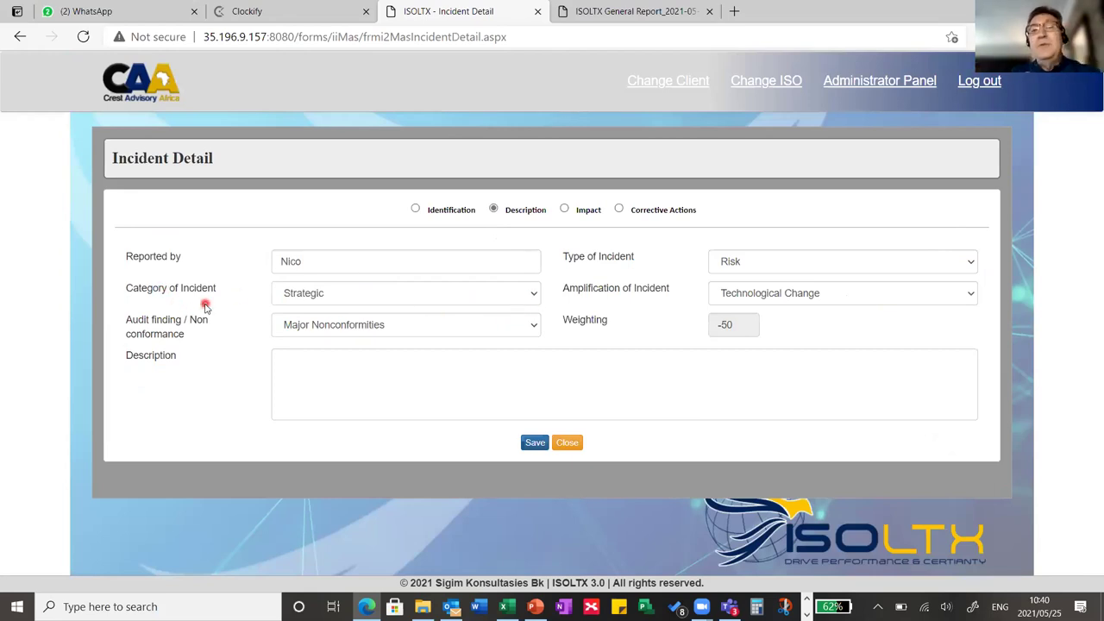
- Set the incident category to Operational Risks, the amplification to Product Failure Risk and the audit finding to Minor Nonconformities
click(532, 295)
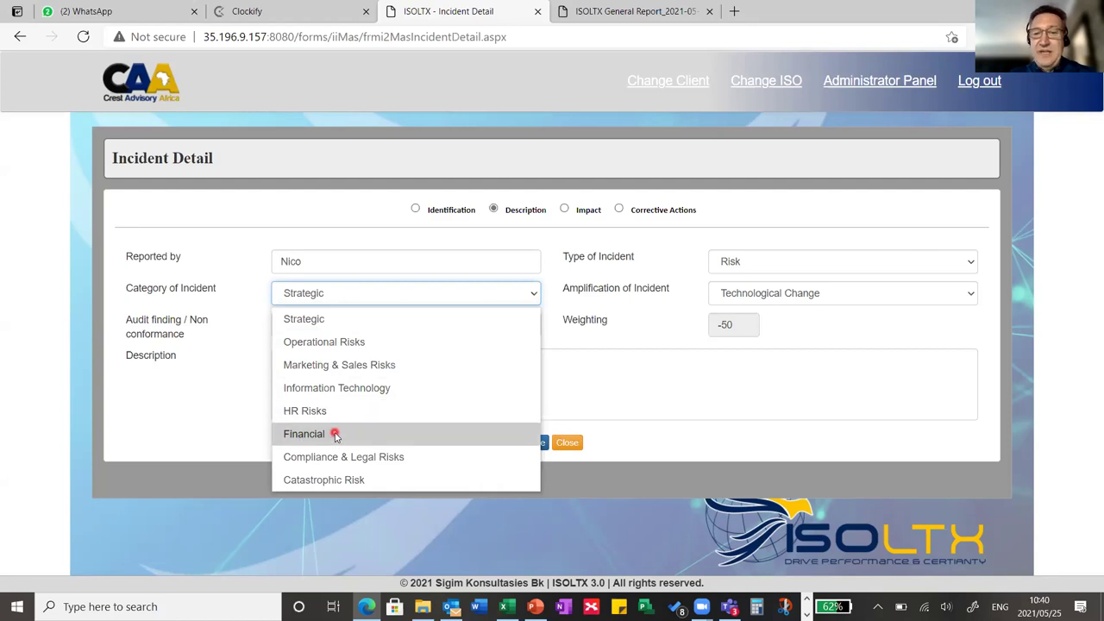
click(375, 342)
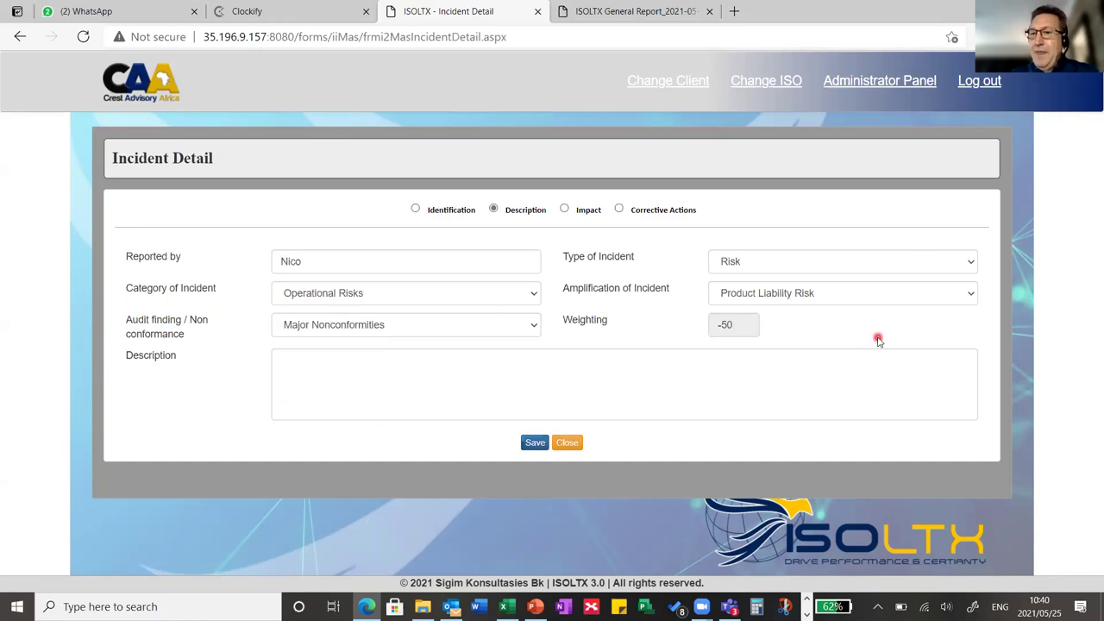
click(969, 296)
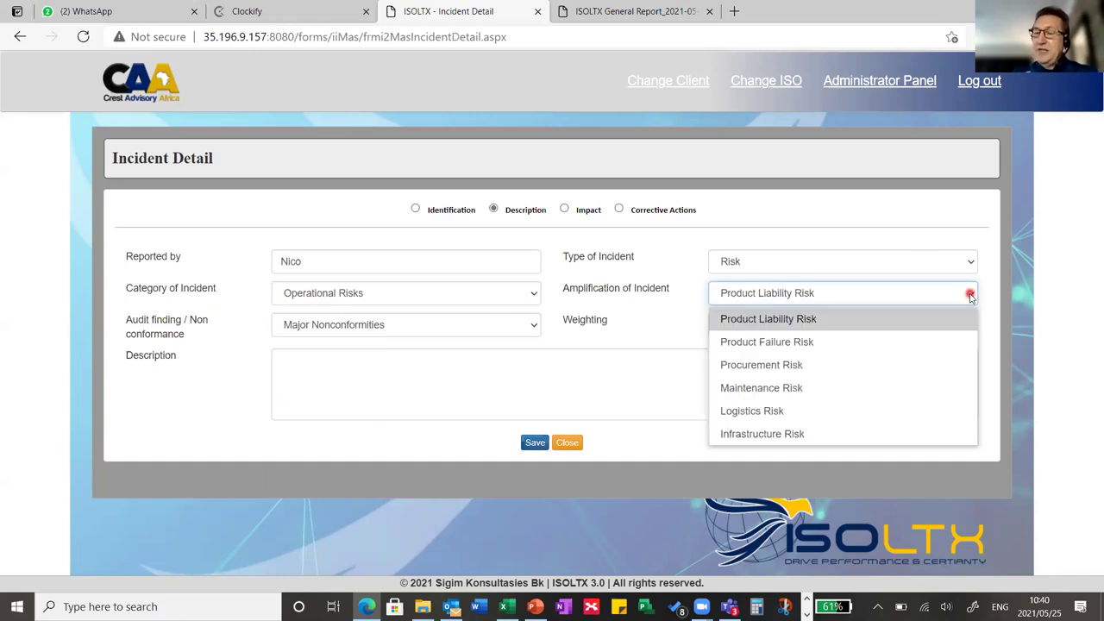
click(798, 342)
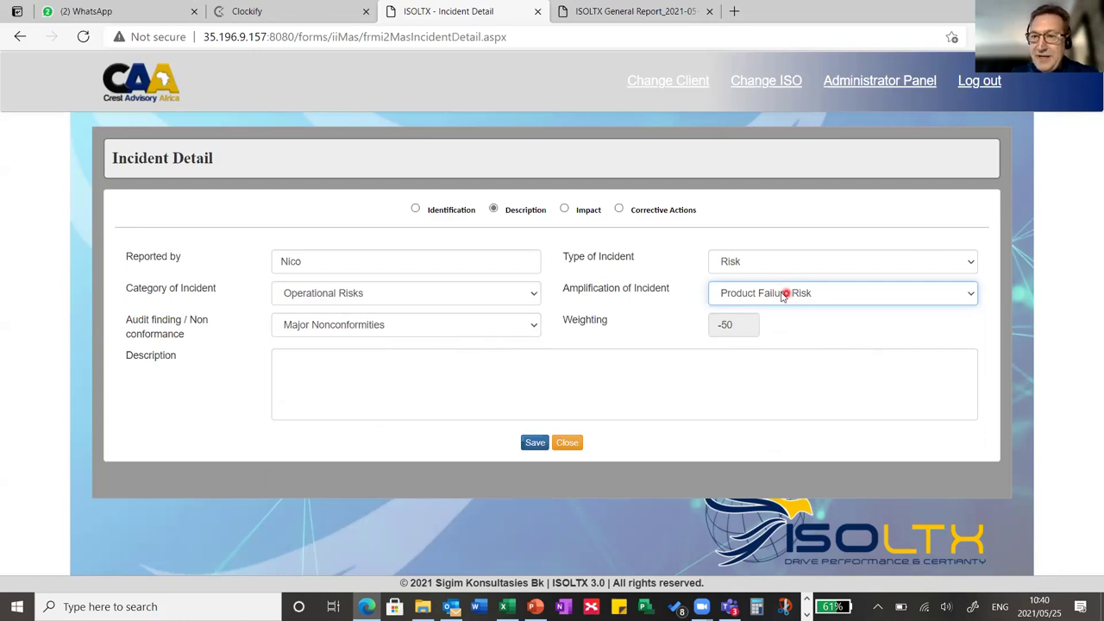
click(532, 326)
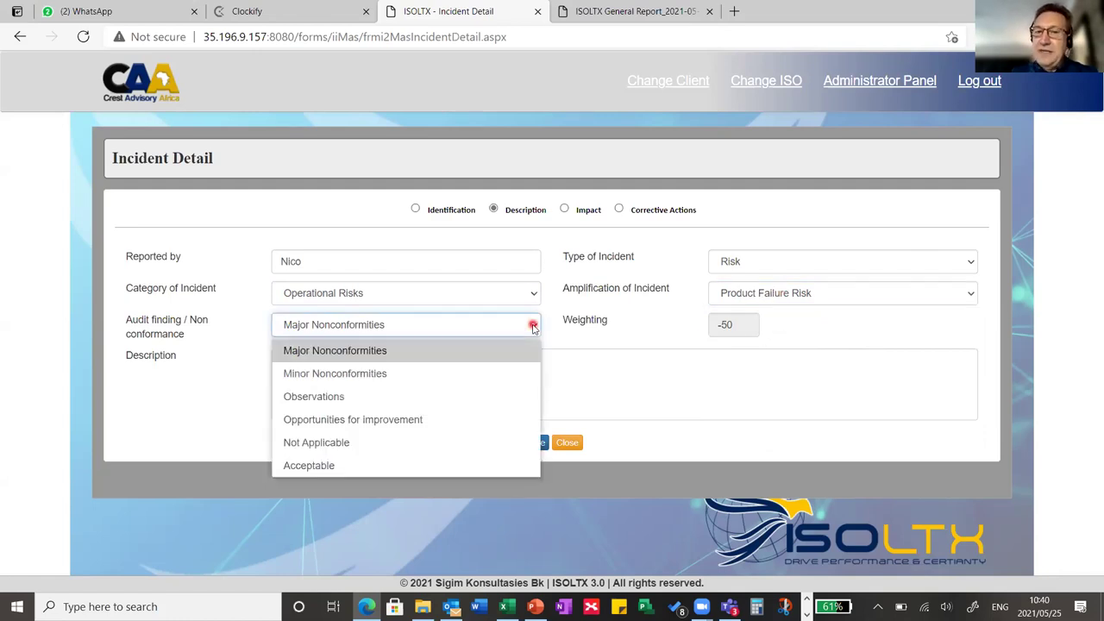
click(411, 376)
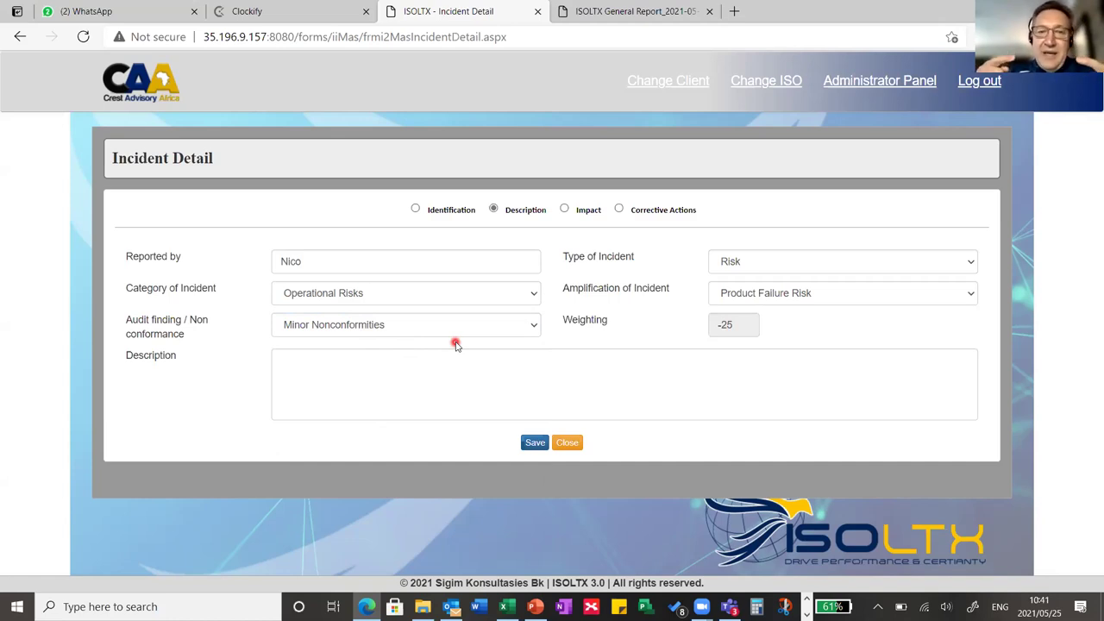
click(970, 260)
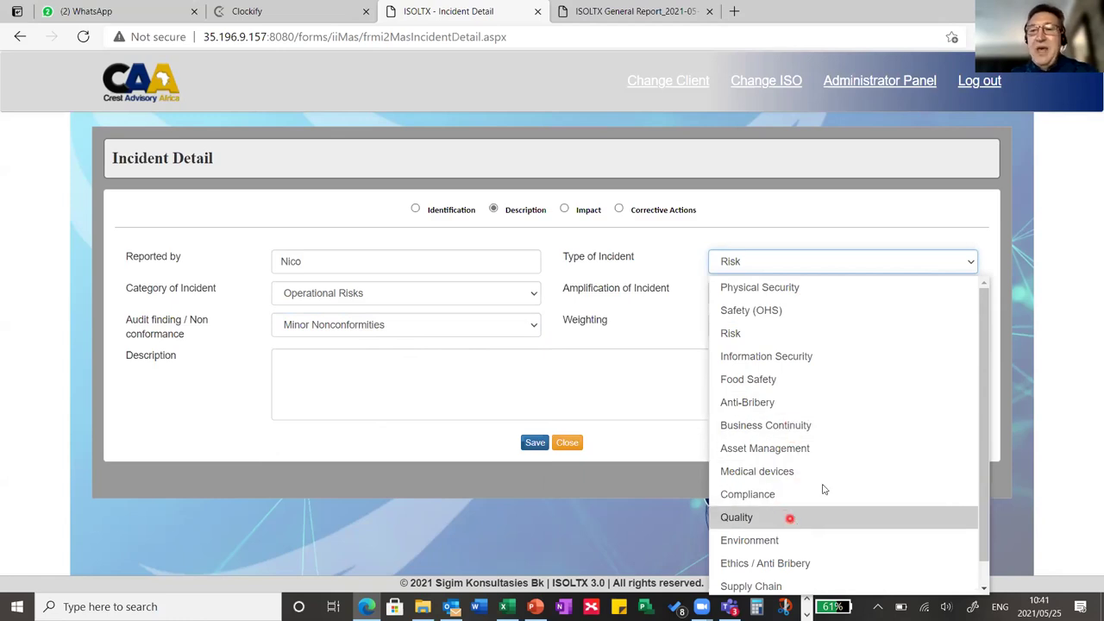
click(1012, 289)
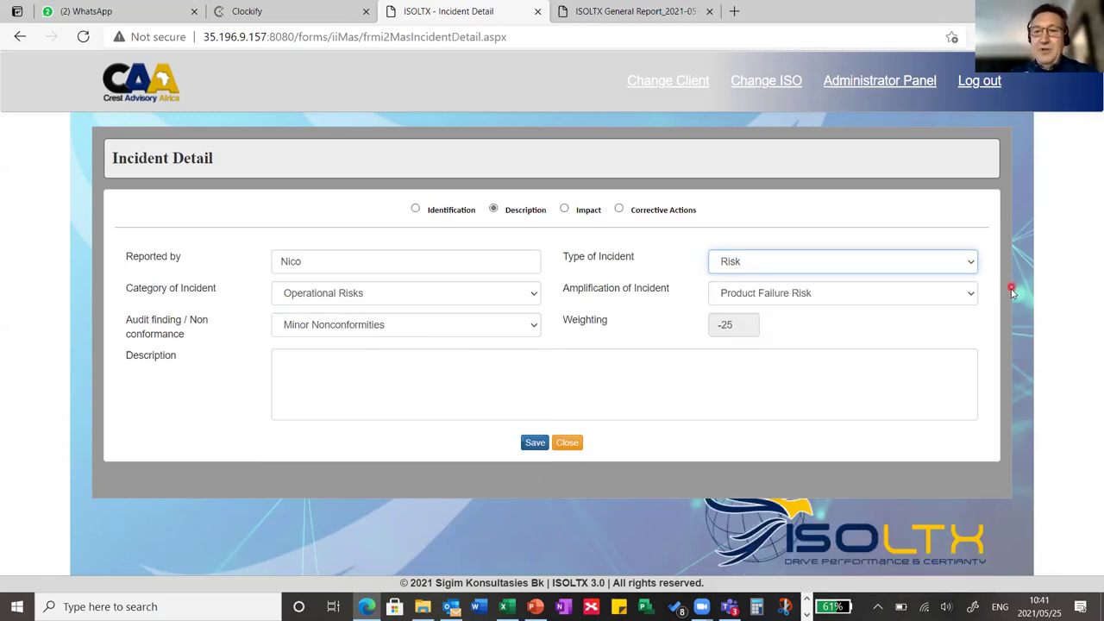
click(972, 266)
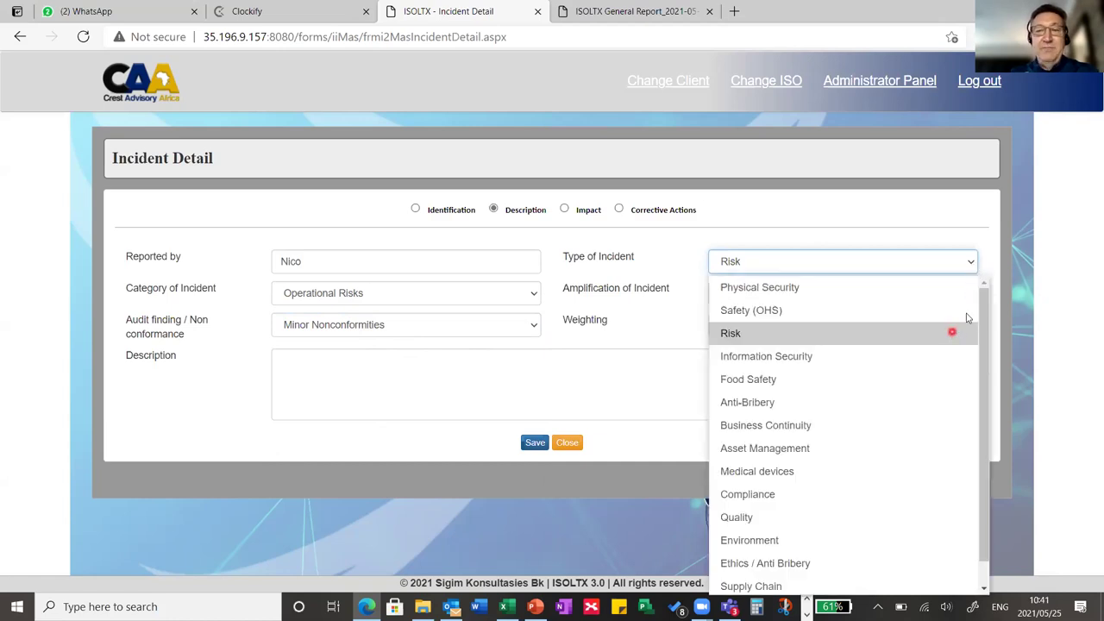
click(1029, 282)
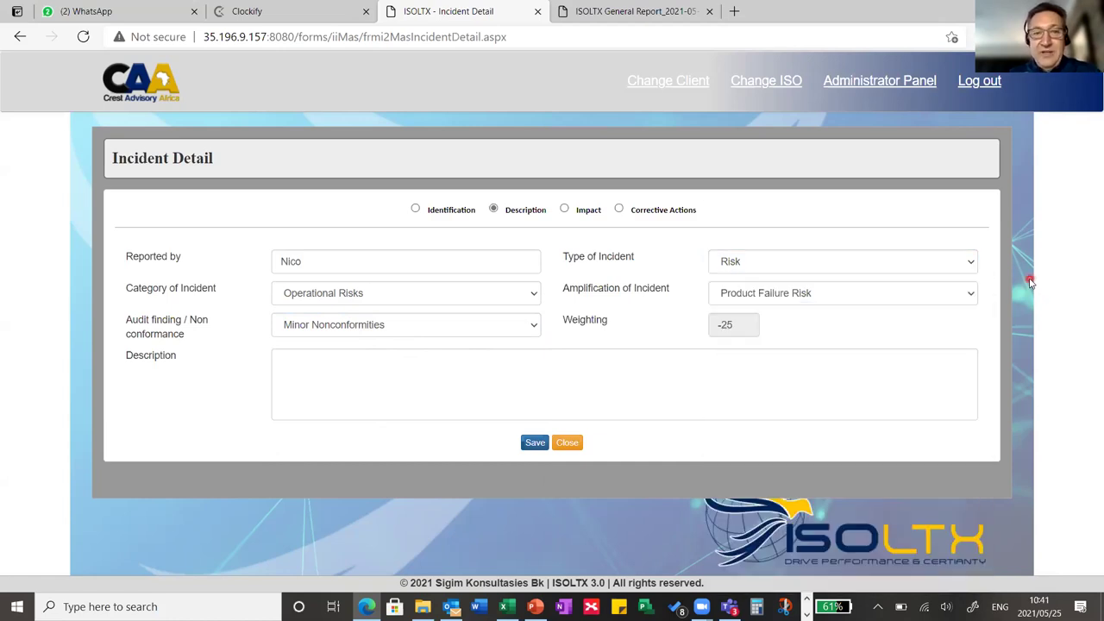
- Enter ";lhgjkdhgj" as the incident description and open the incident's Impact section
click(324, 367)
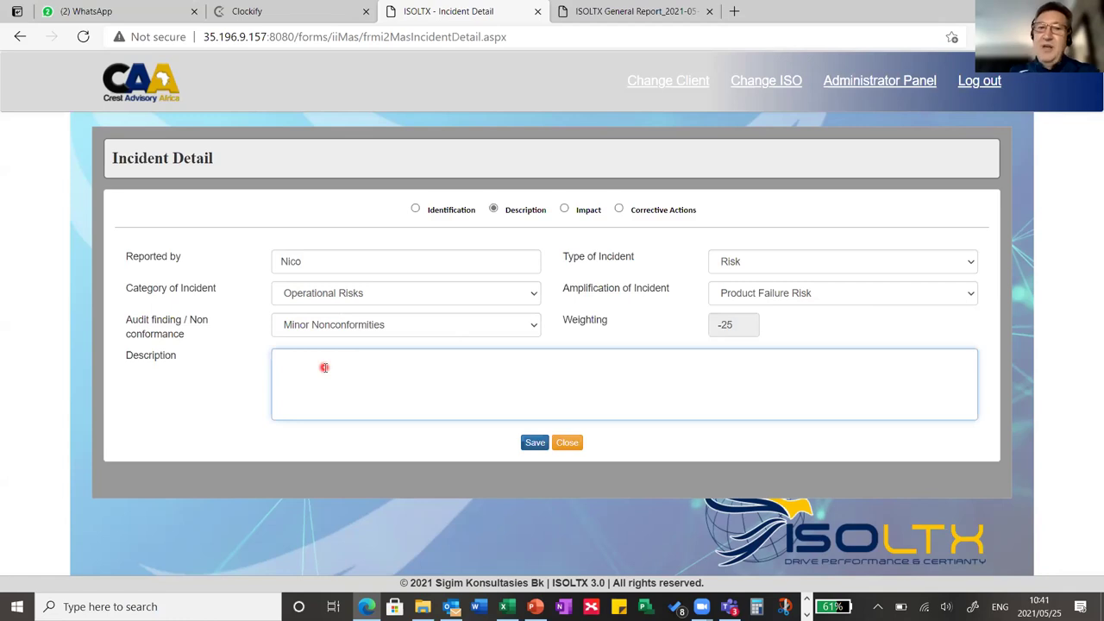
text(;lhgjkdhg)
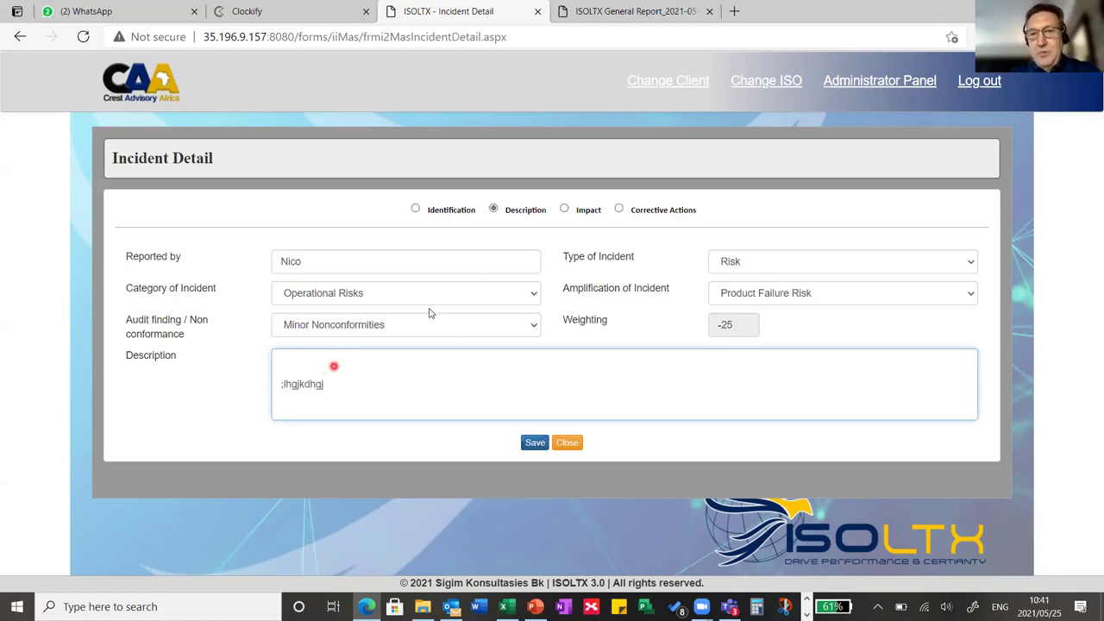
click(565, 209)
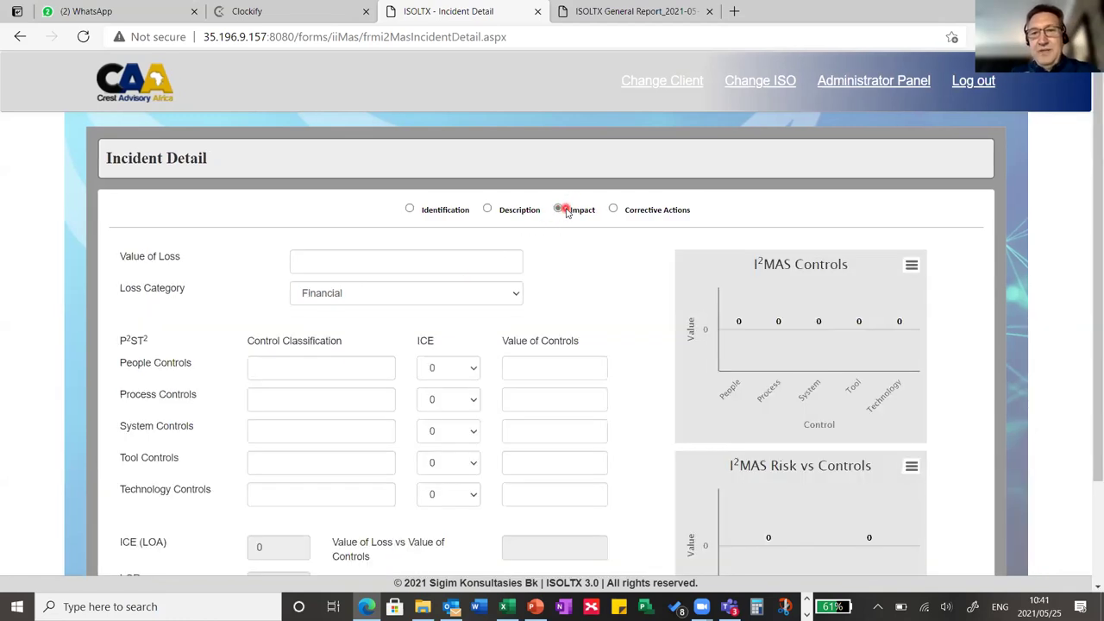
scroll(1069, 181, down, 1)
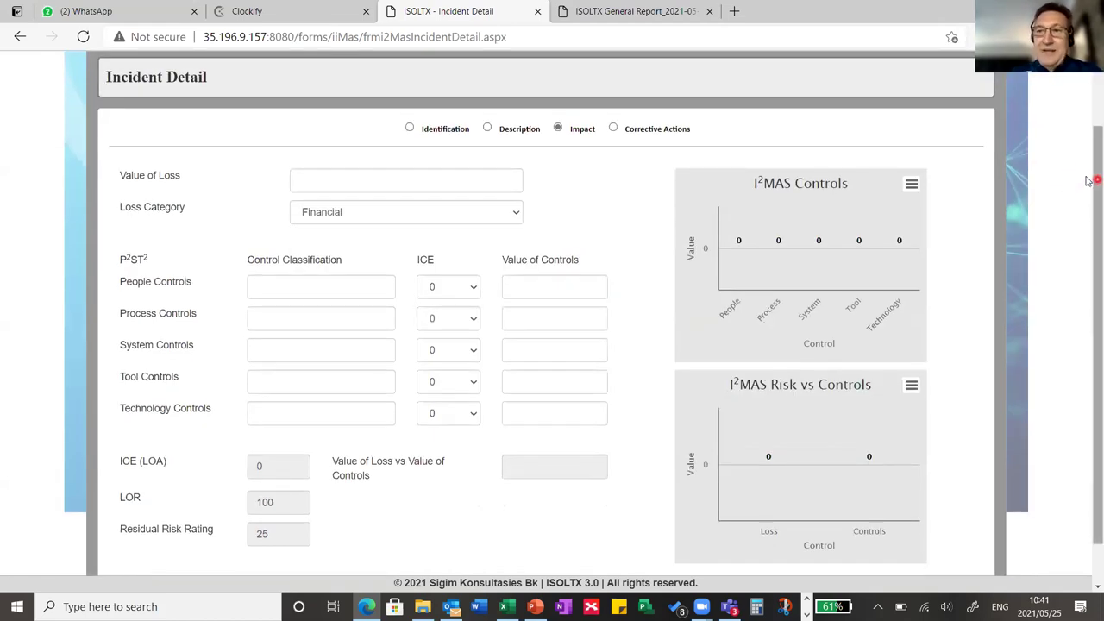
- Set the incident's Value of Loss to 10000 and check the Loss Category options, leaving it on Financial
scroll(1088, 200, down, 1)
scroll(1088, 198, down, 1)
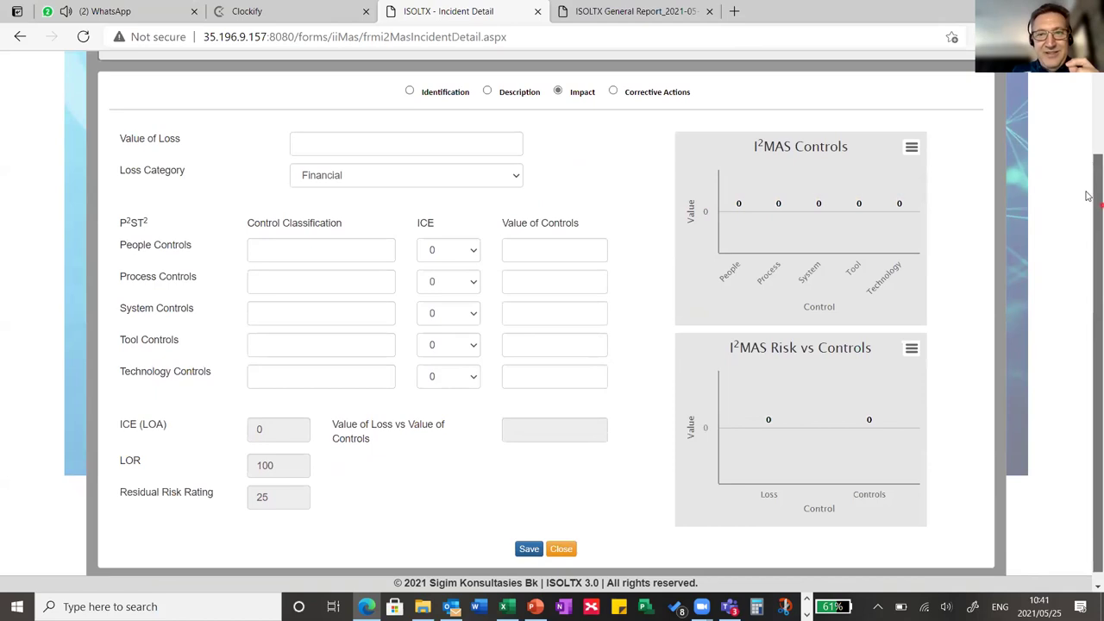
scroll(1088, 197, up, 1)
scroll(1088, 207, down, 1)
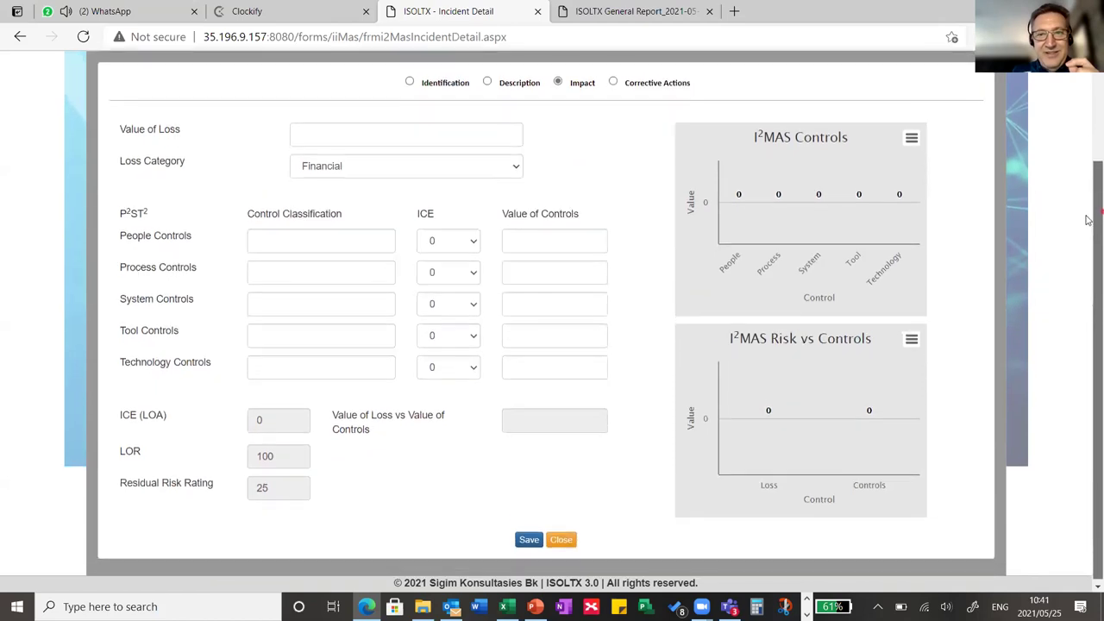
click(450, 126)
text(10000)
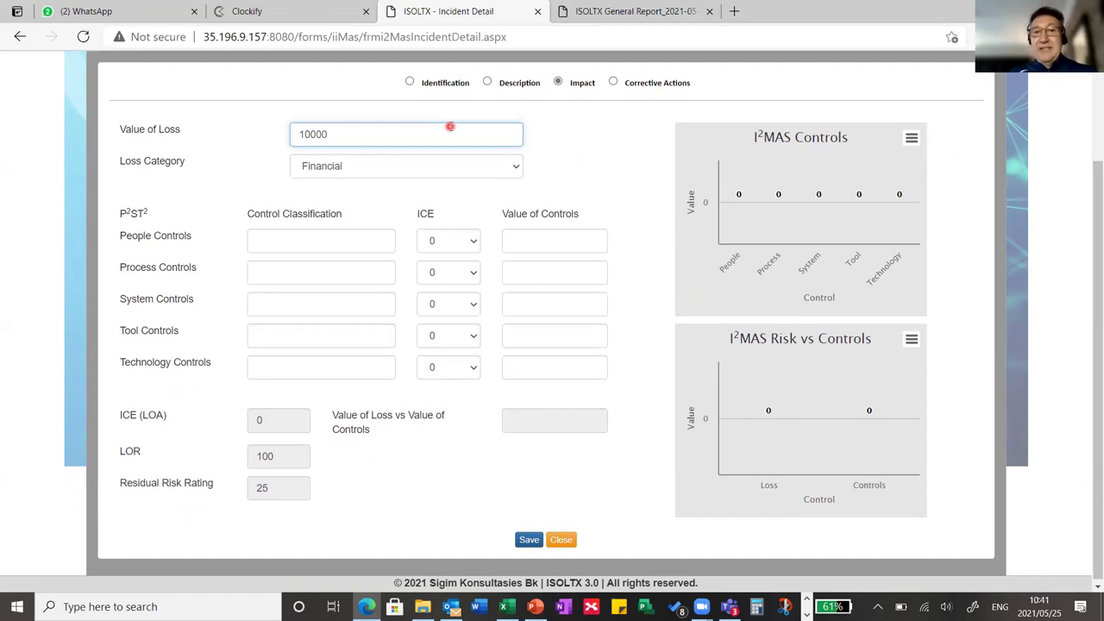
click(517, 166)
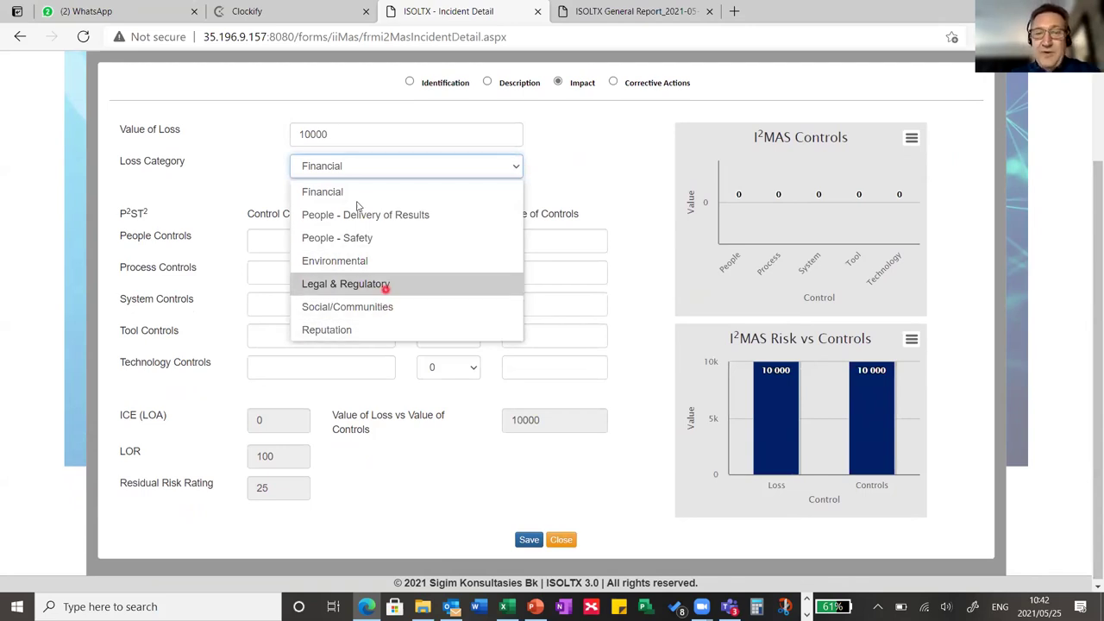
key(Escape)
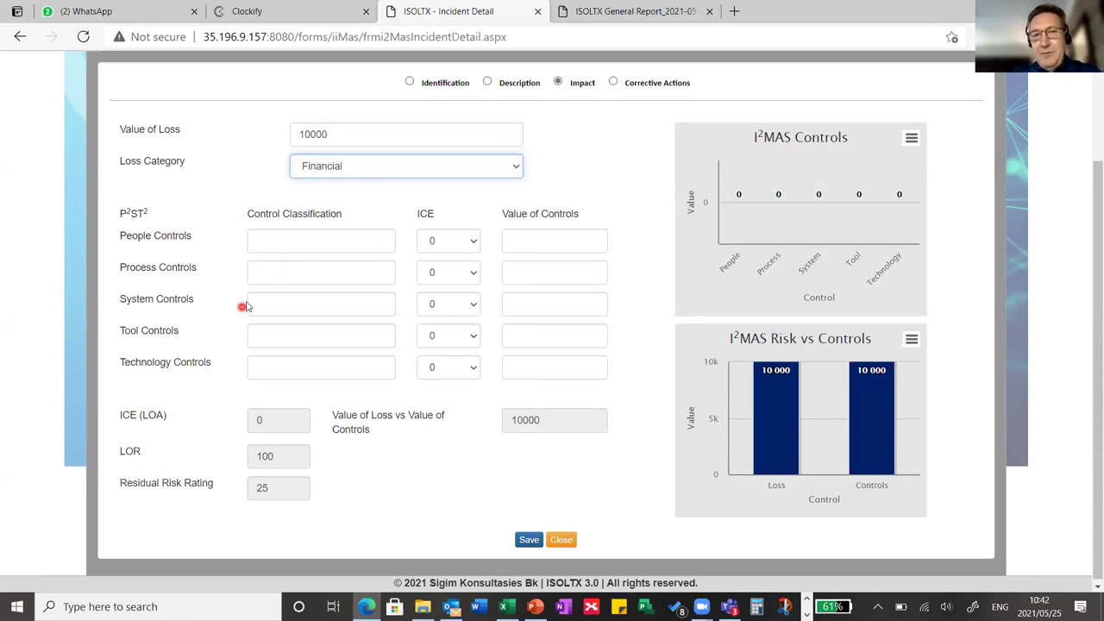
- Fill in the People Controls with classification "P1, P2, P3", an ICE of 30 and a control value of 50000
click(279, 242)
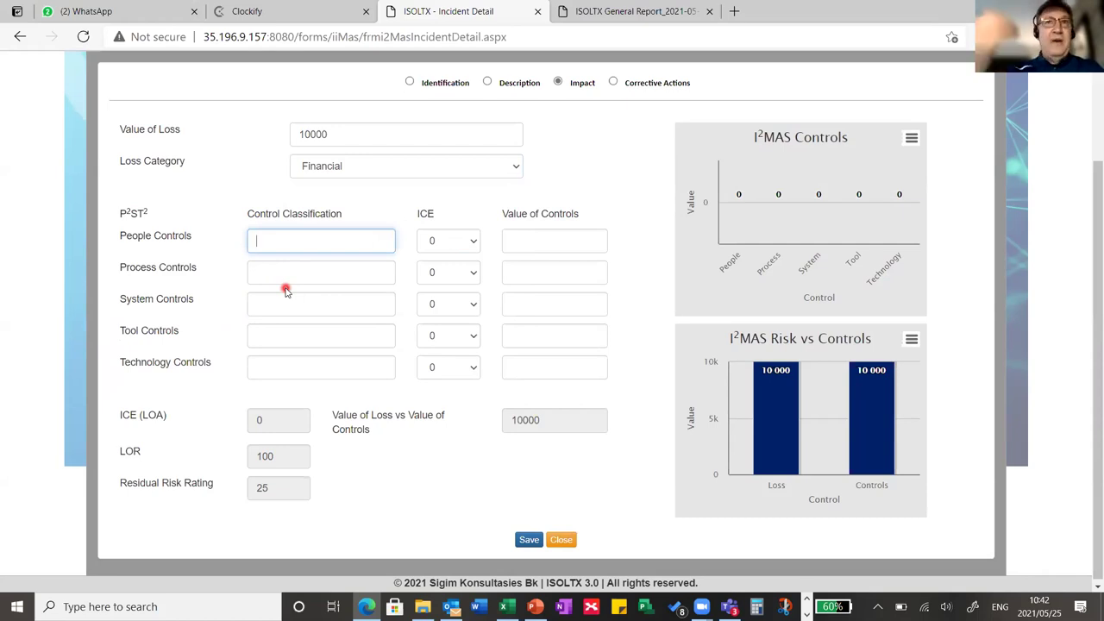
text(P1, )
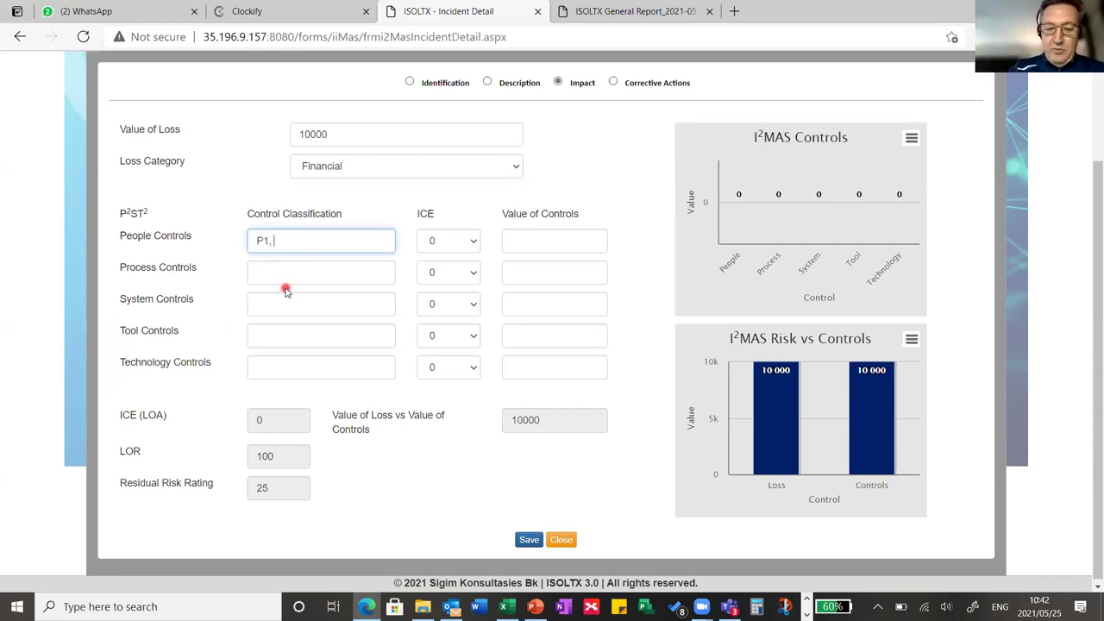
text(P2, P3)
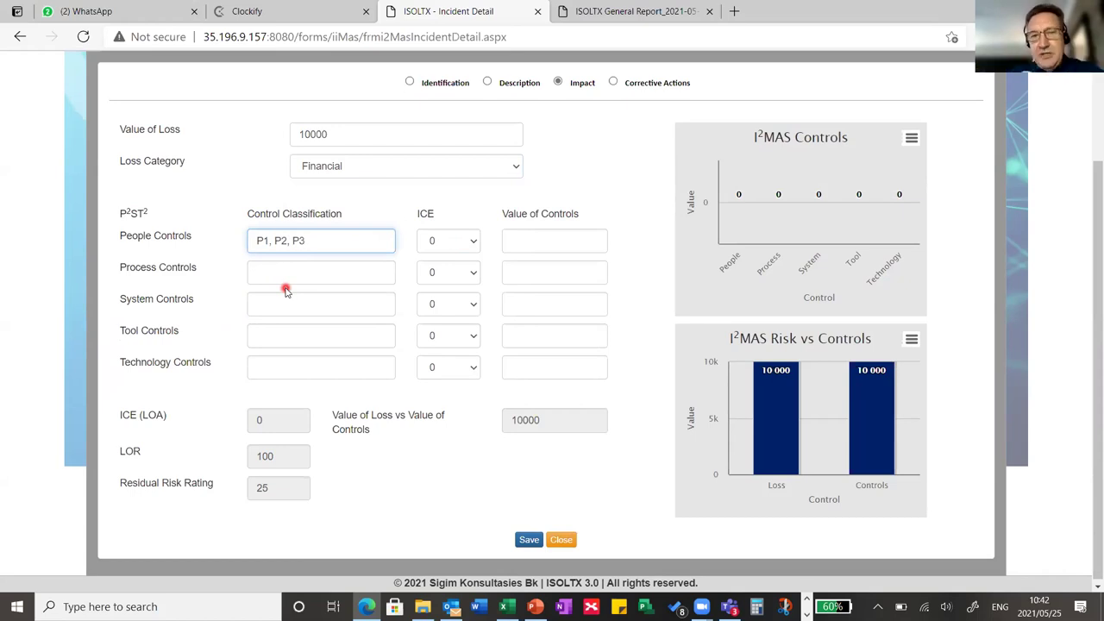
click(524, 242)
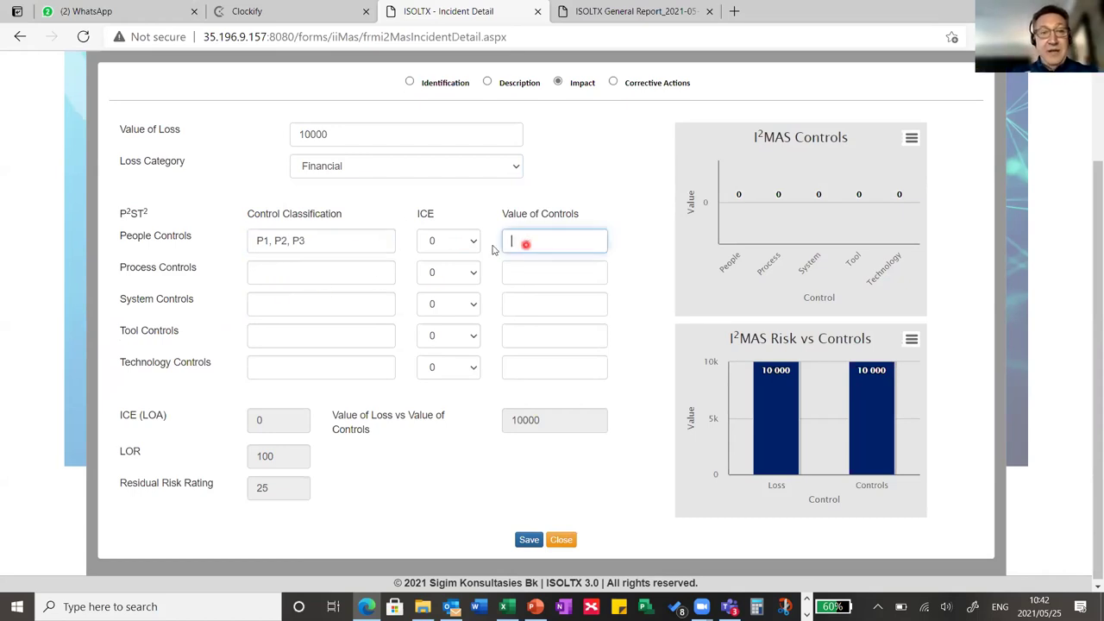
text(50000)
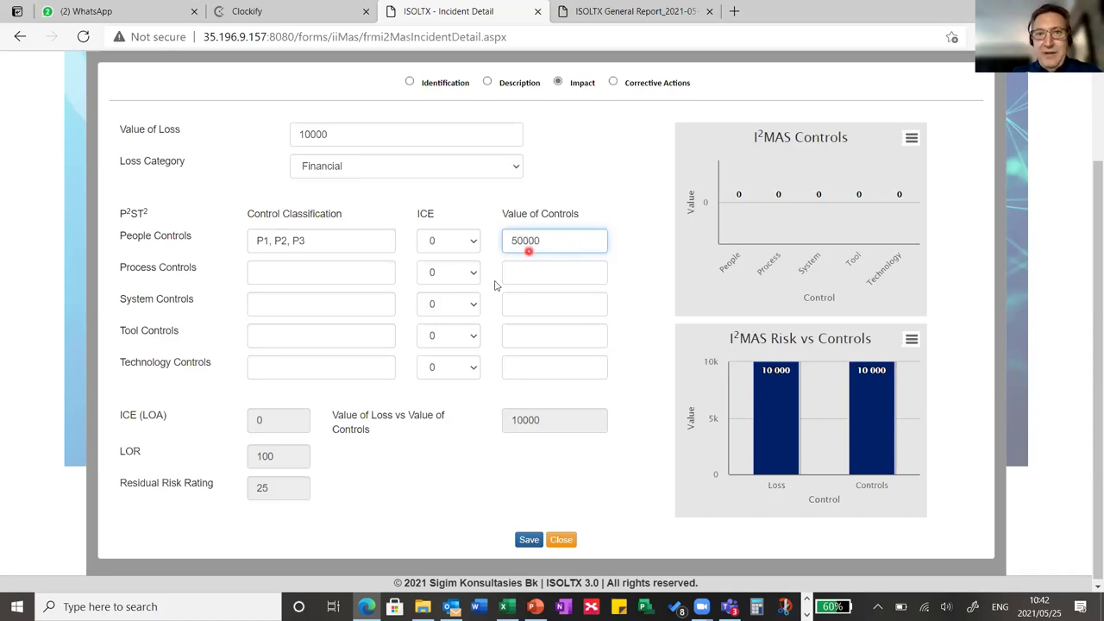
click(473, 242)
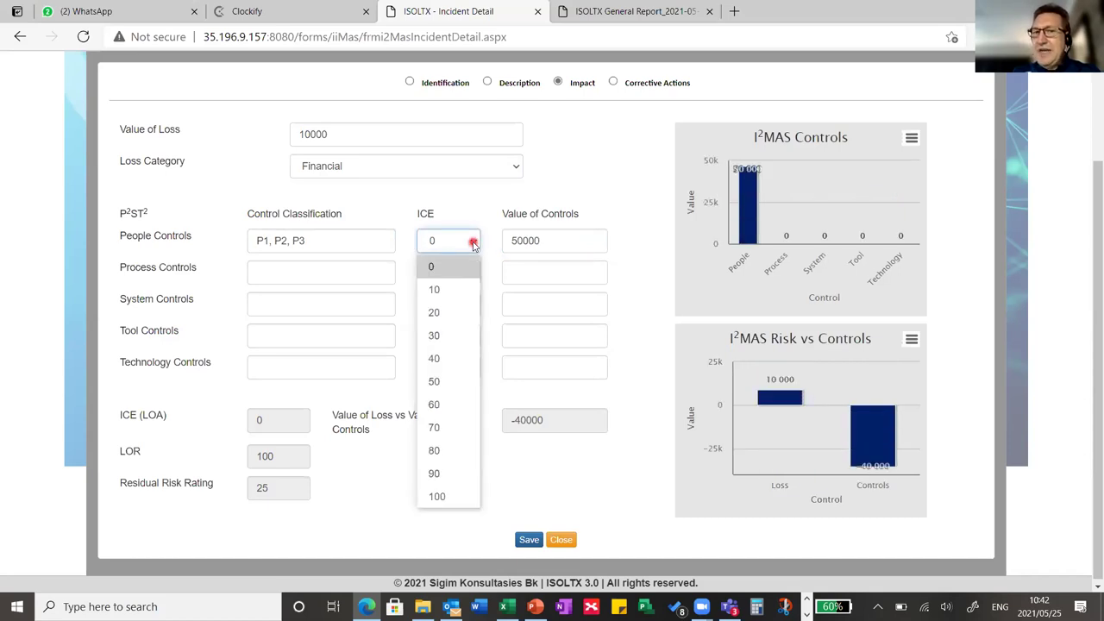
click(441, 335)
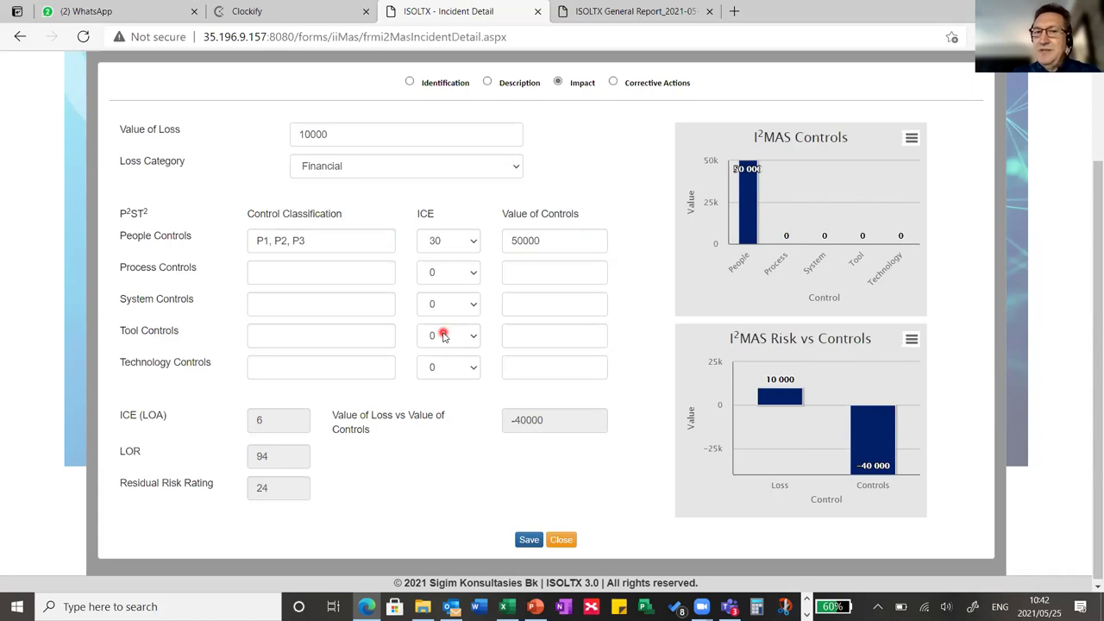
- Fill in the Process Controls with classification "Pr1, P2, P3", an ICE of 20 and a control value of 60000
click(309, 273)
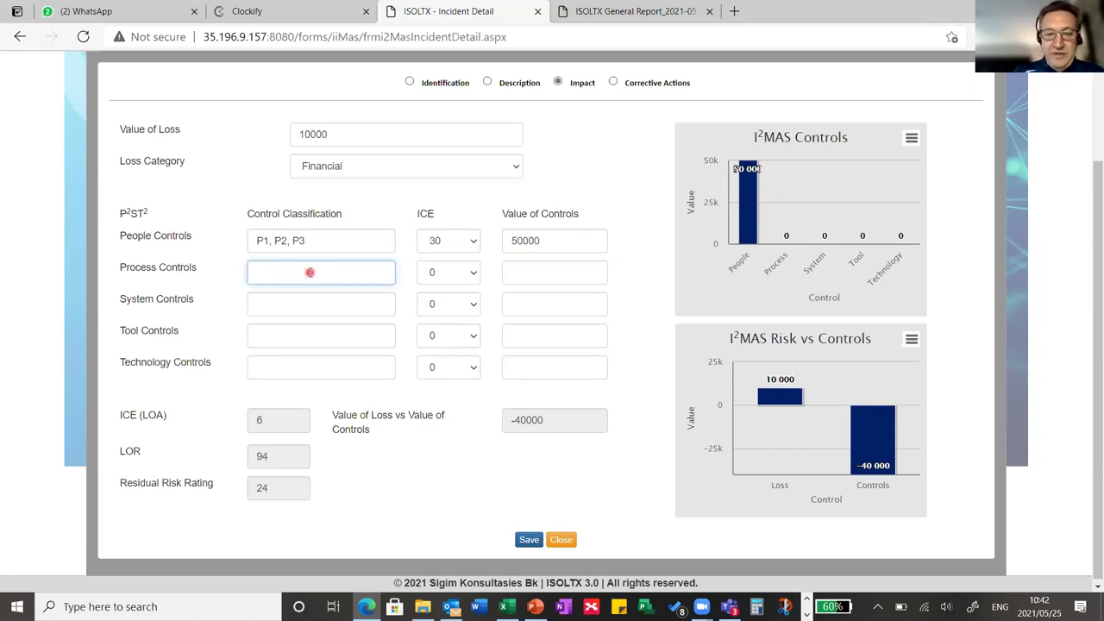
text(PC)
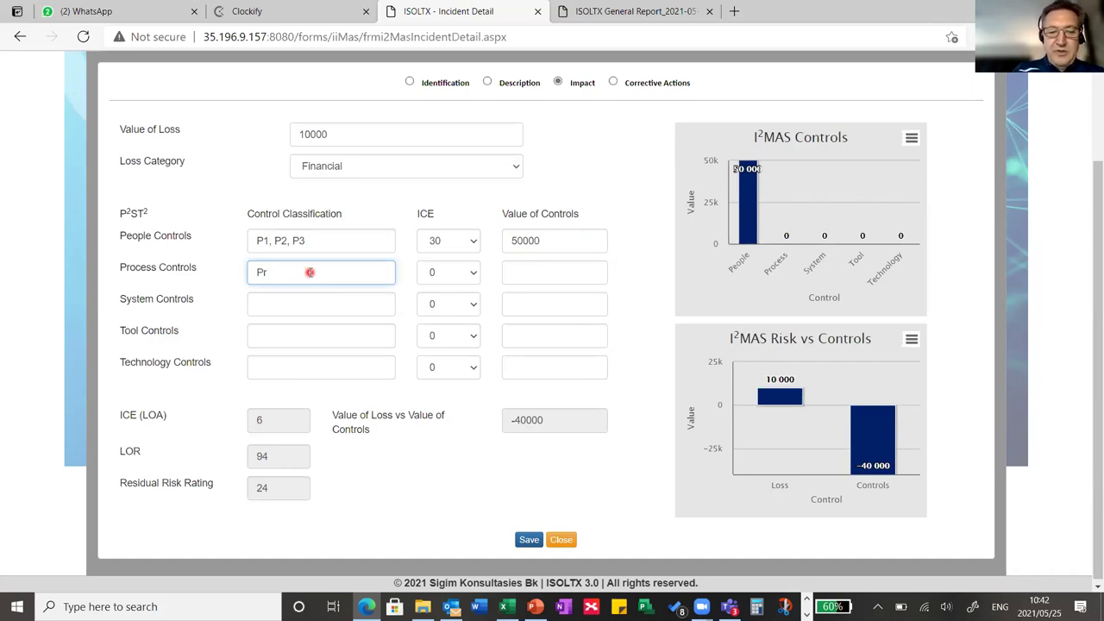
text(1, )
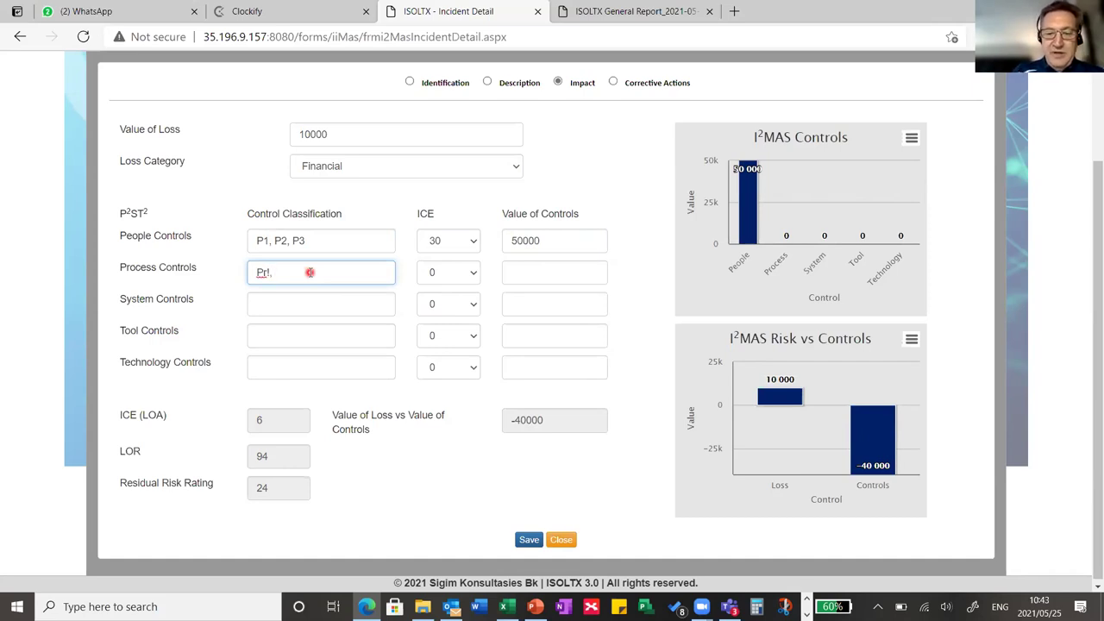
text(1)
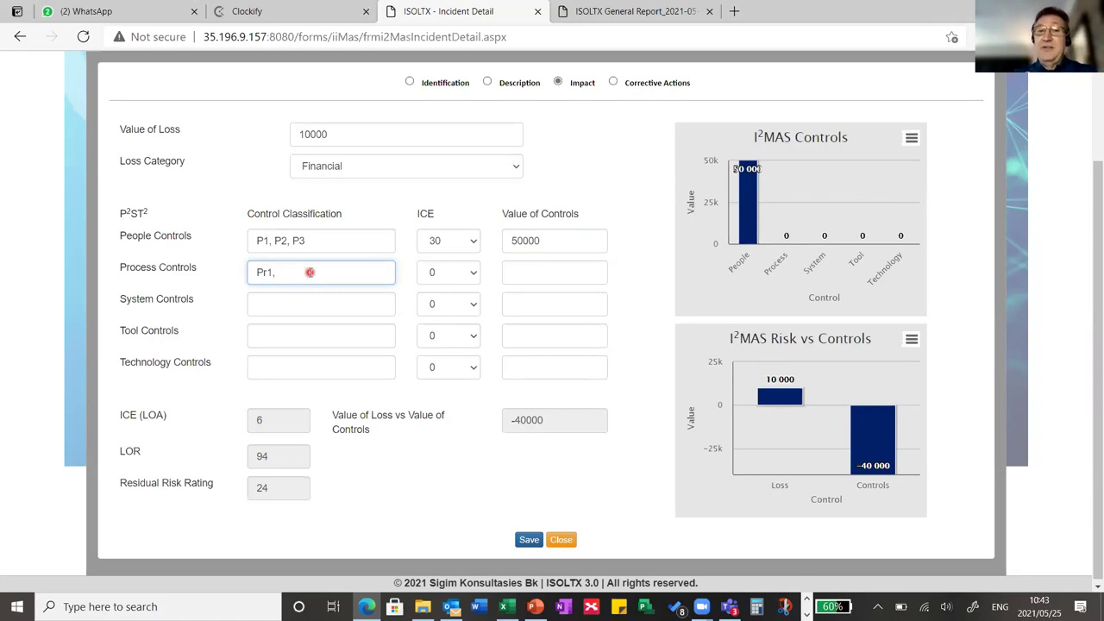
text(P2, P3)
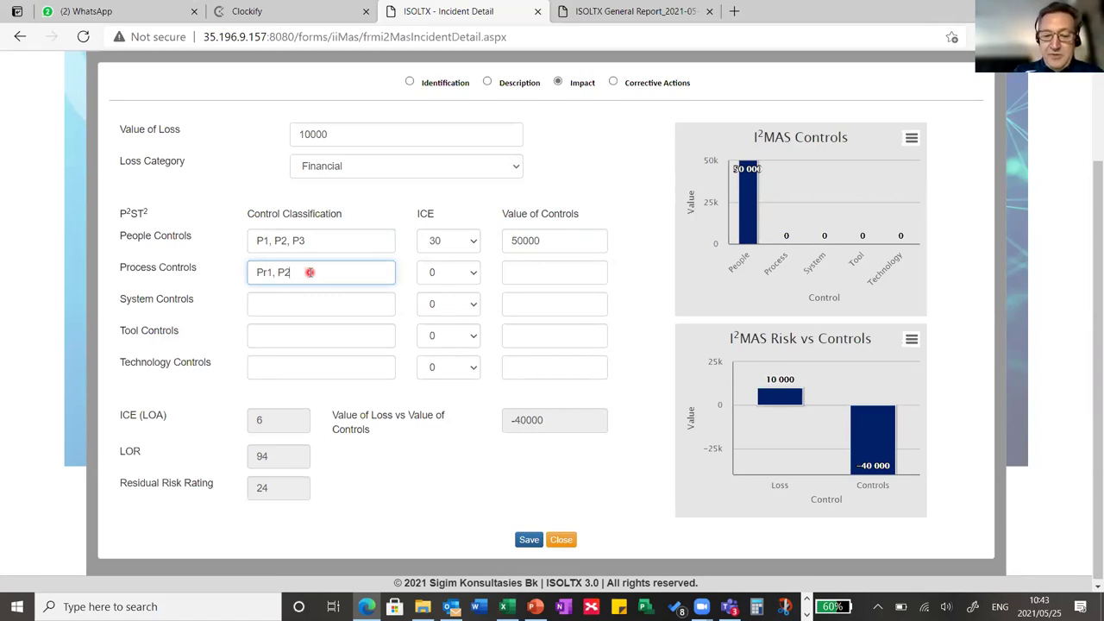
click(595, 262)
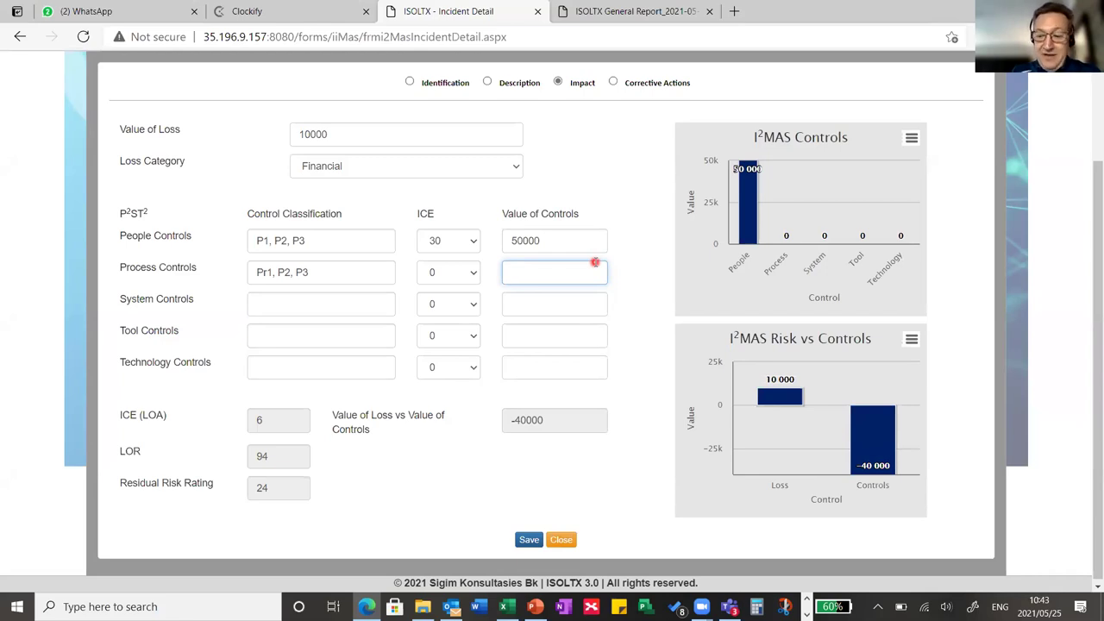
text(60000)
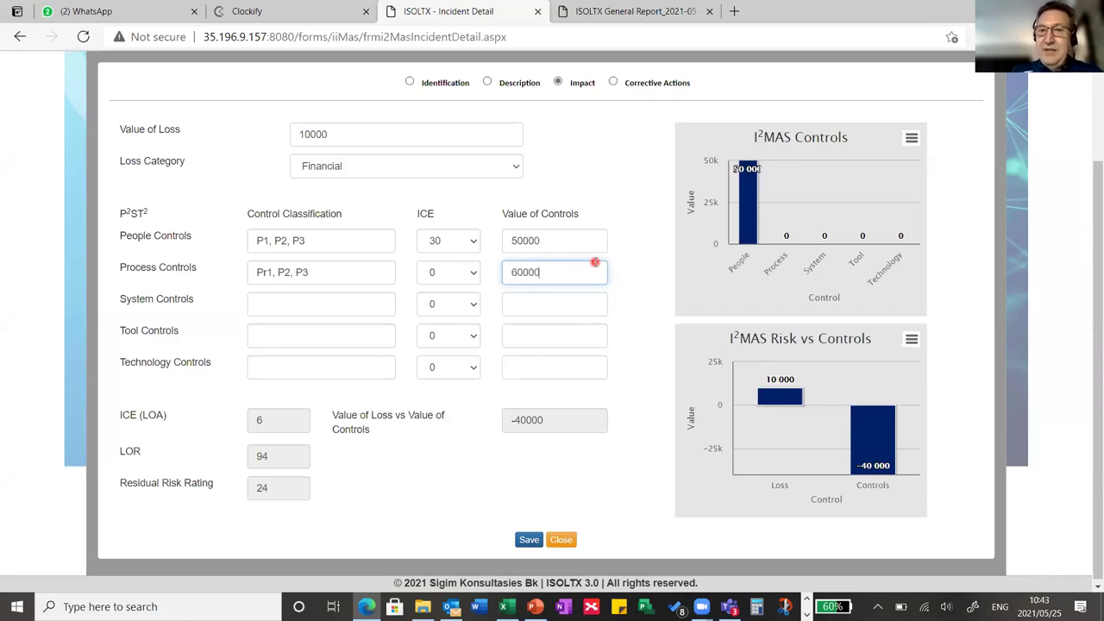
click(473, 272)
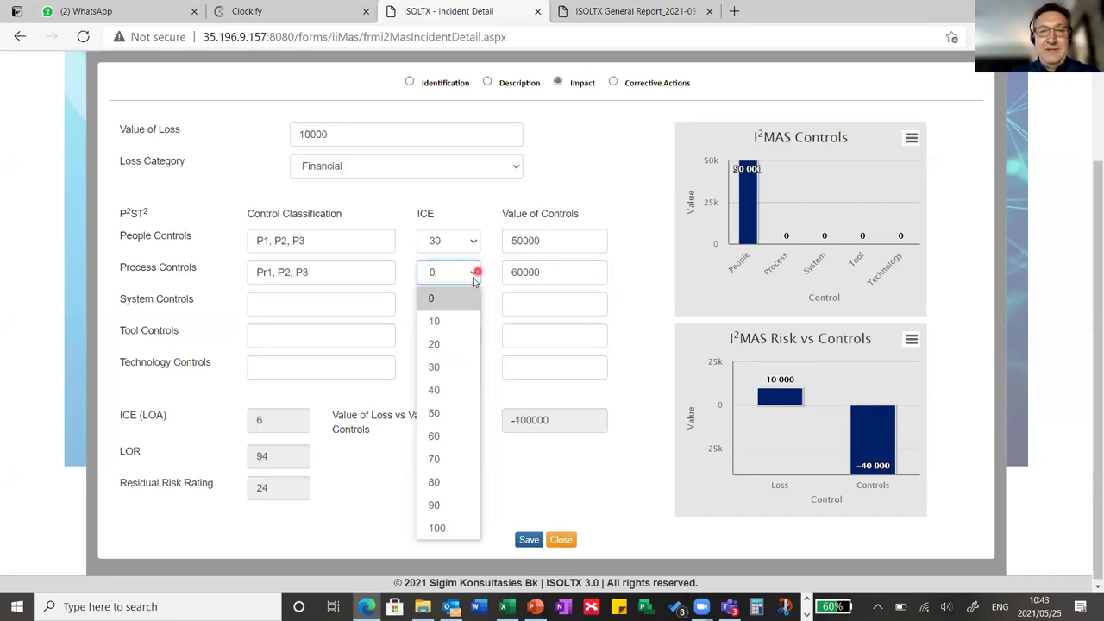
click(447, 344)
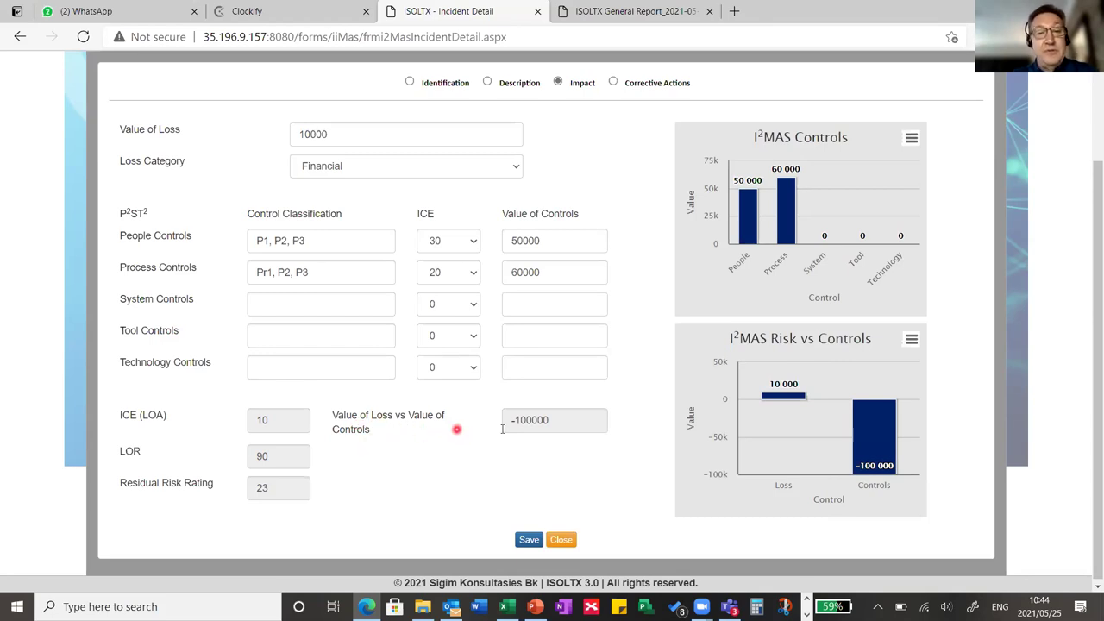
click(561, 416)
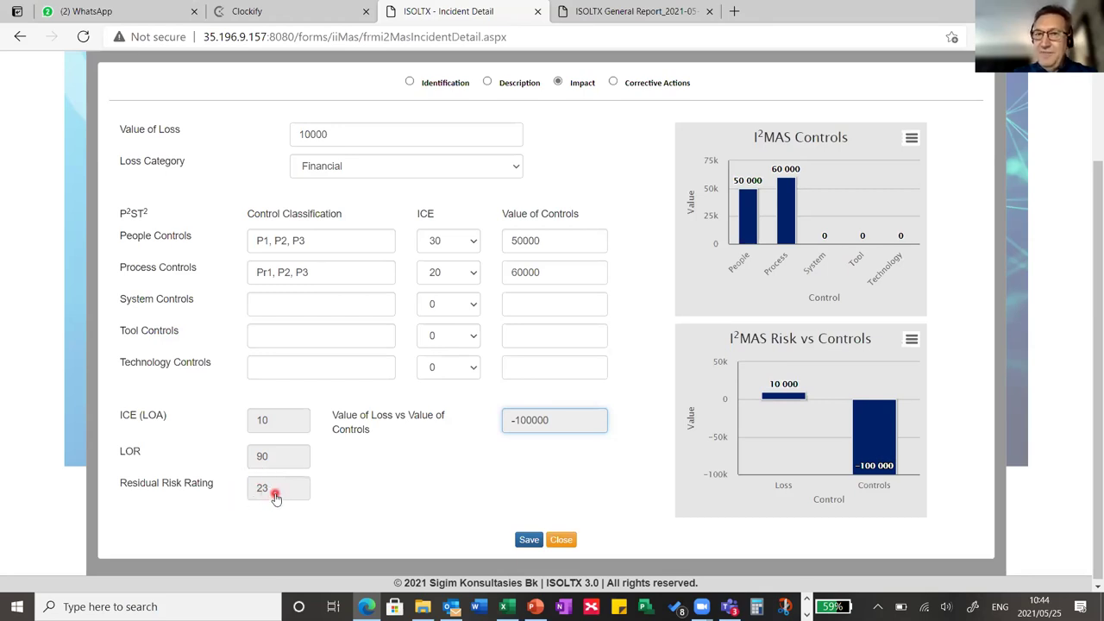
- In the Corrective Actions section, set Signed Off by to HOD and Risk Status to TO BE MONITORED DAILY, and close the incident without saving
click(613, 83)
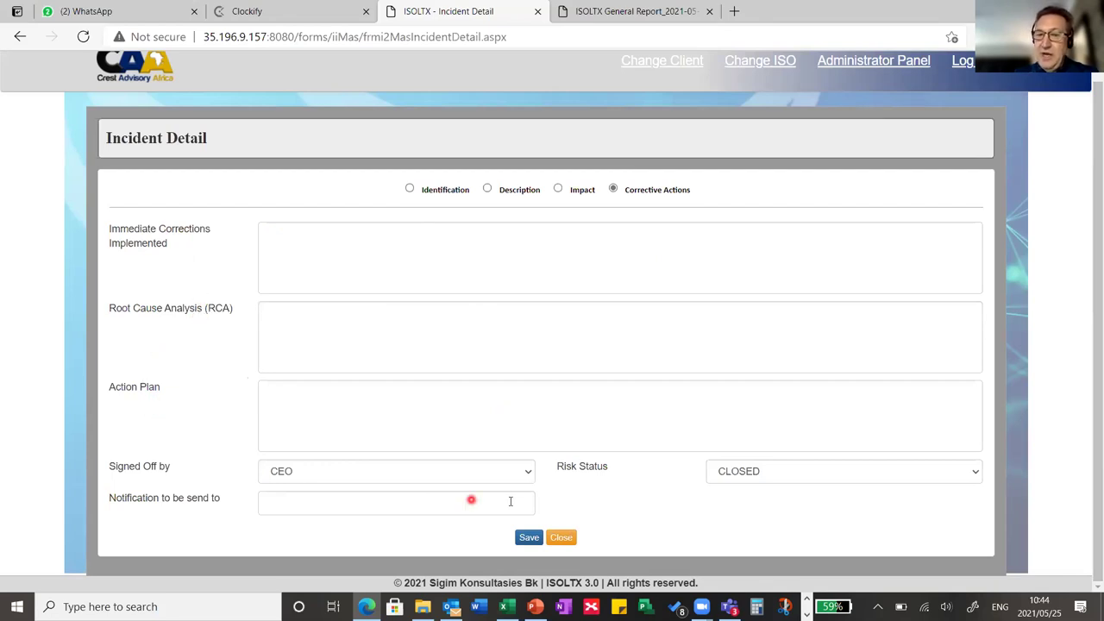
click(528, 473)
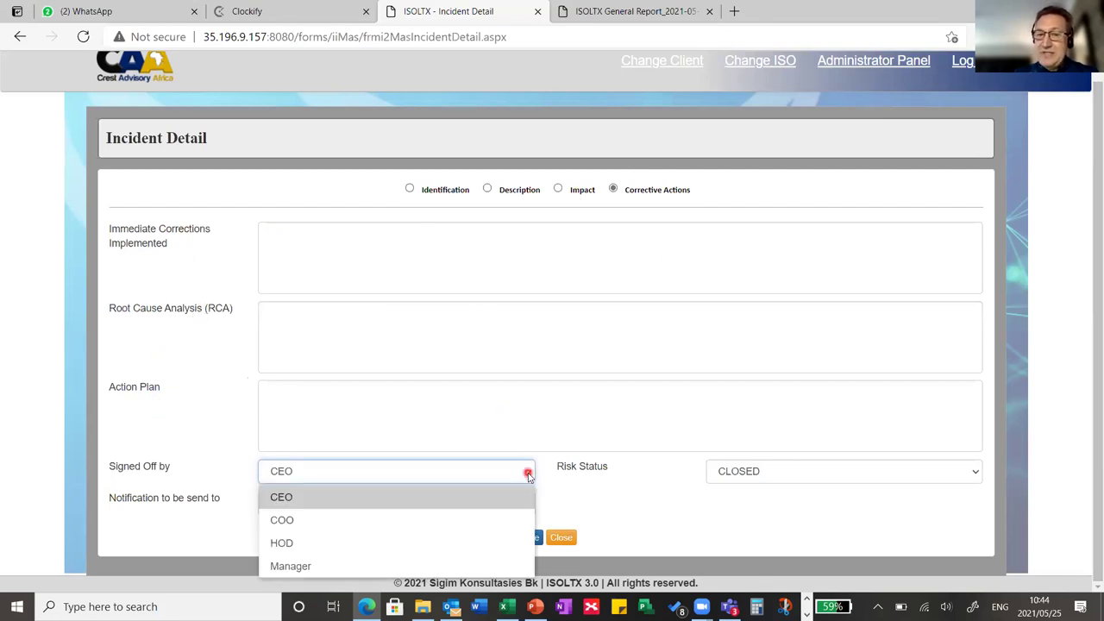
click(347, 539)
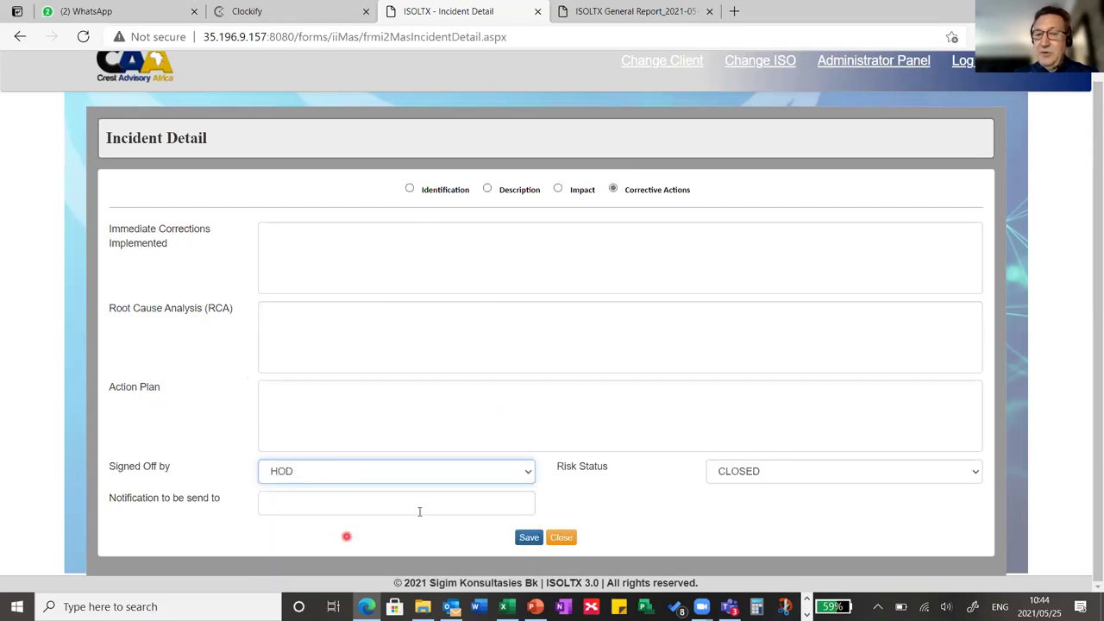
click(976, 472)
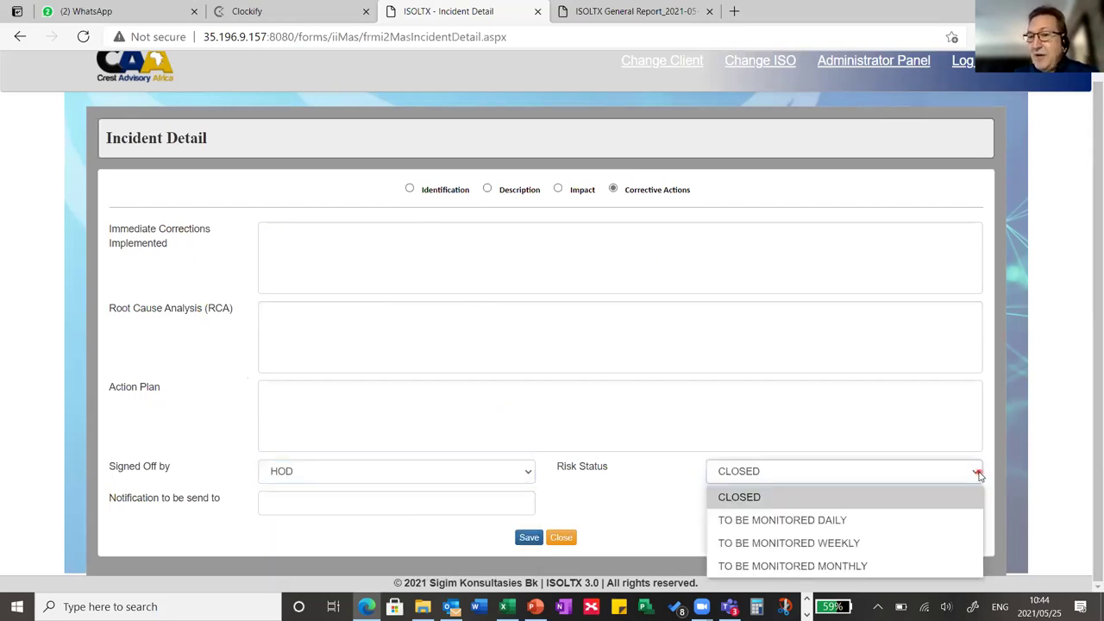
click(1058, 348)
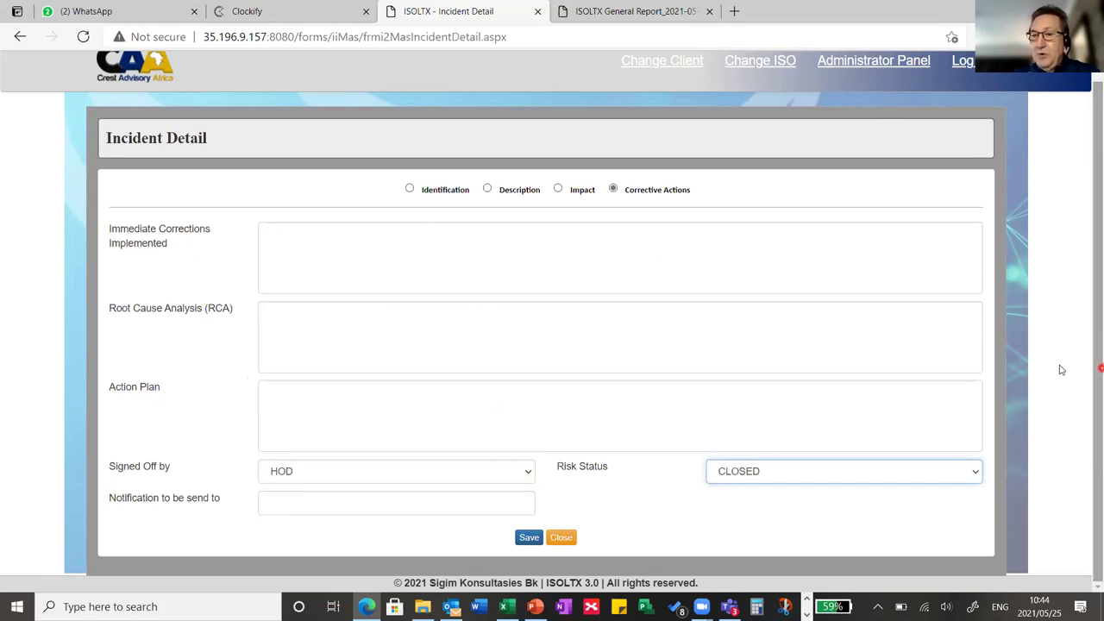
key(ctrl+minus)
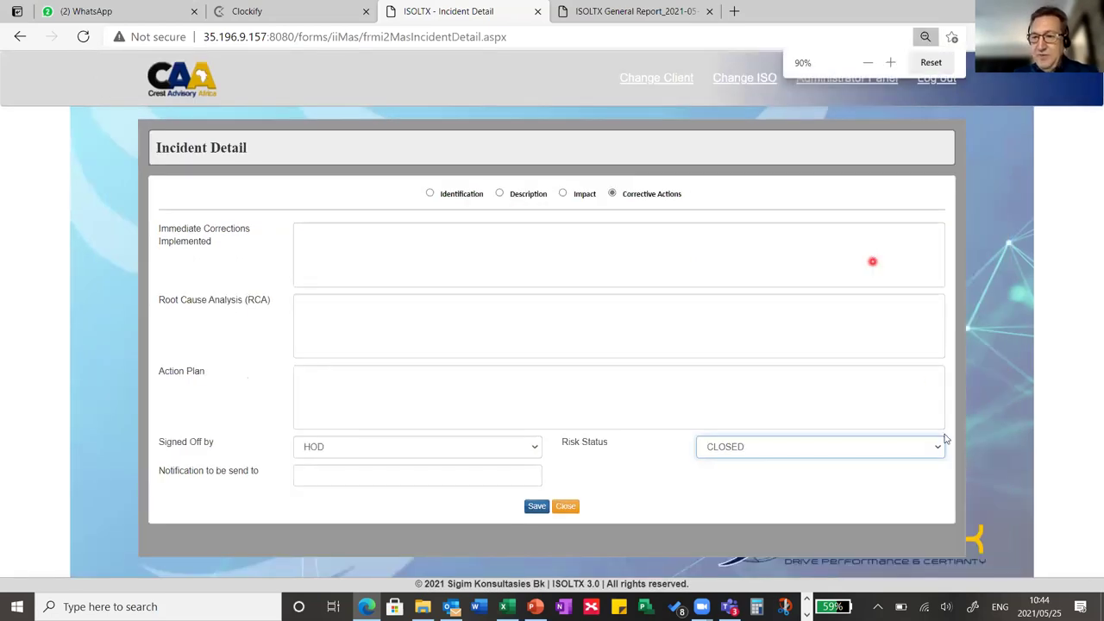
click(936, 446)
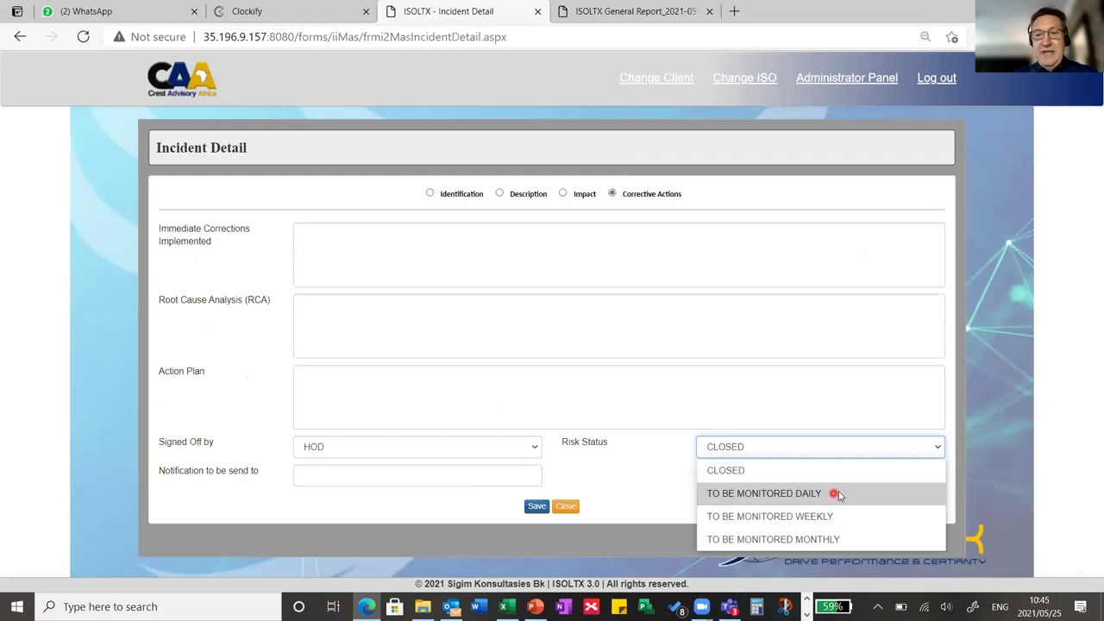
click(833, 493)
click(414, 480)
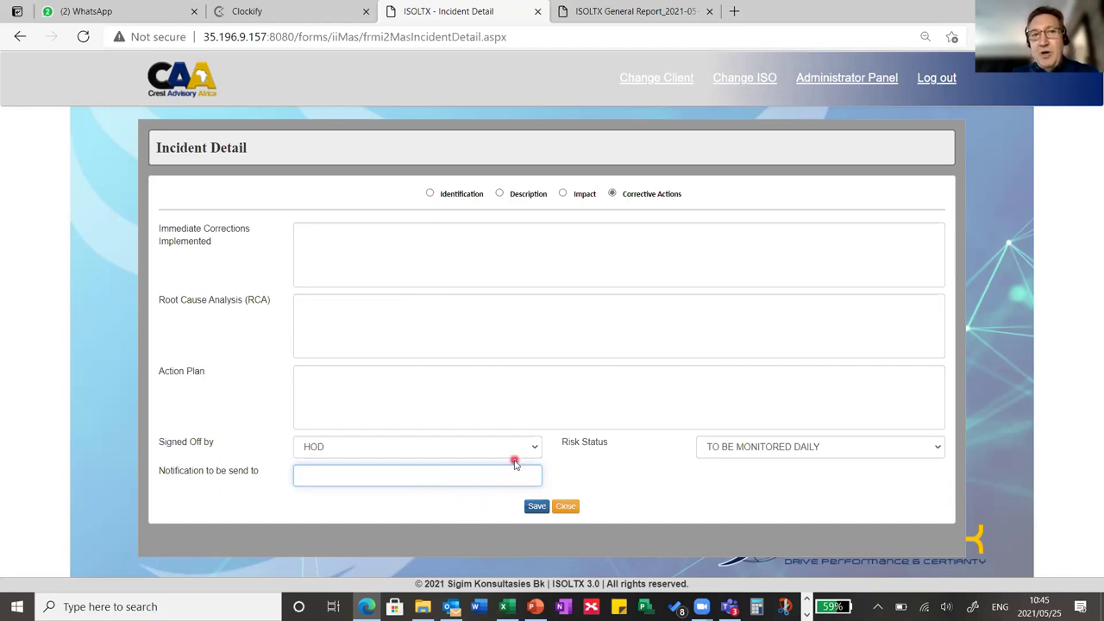
click(562, 507)
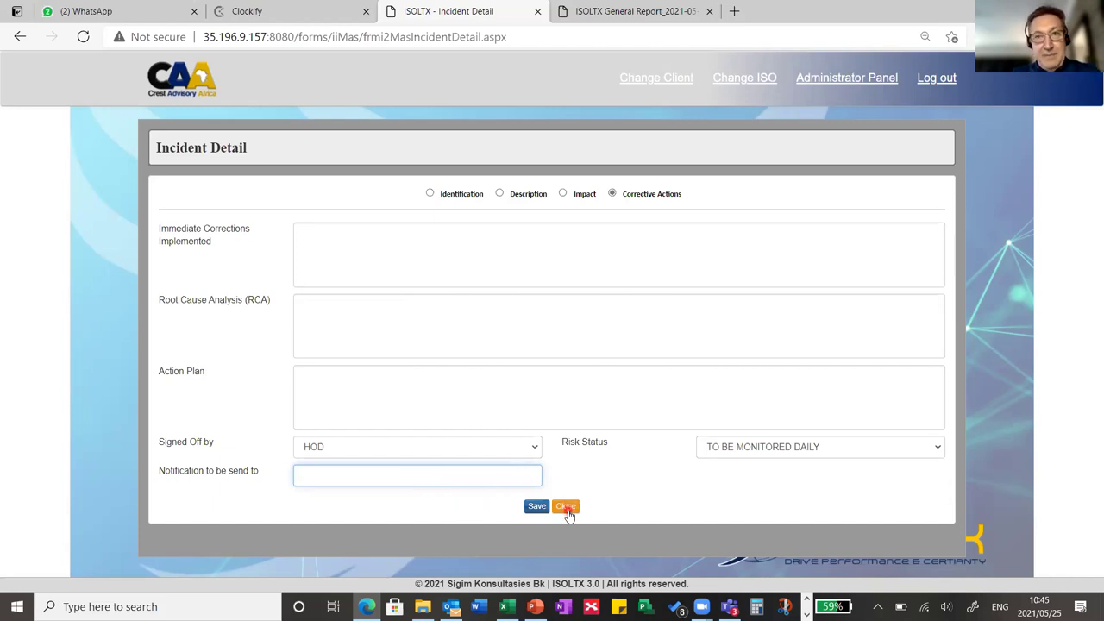
click(567, 508)
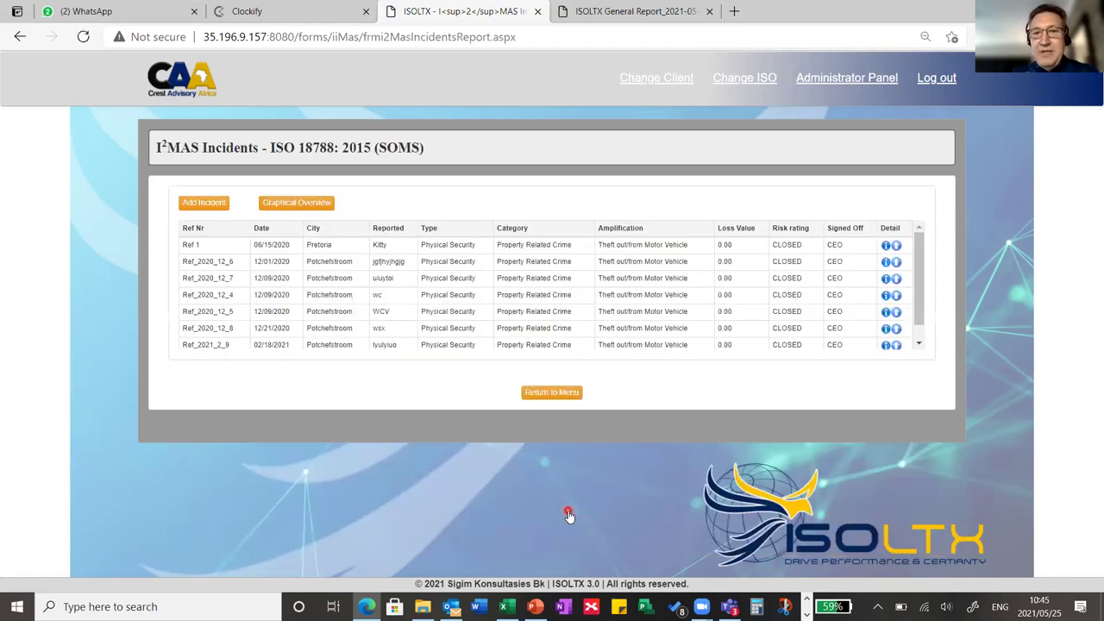
- Examine the evidence files attached to incident Ref 1 and return to the incidents list
click(897, 247)
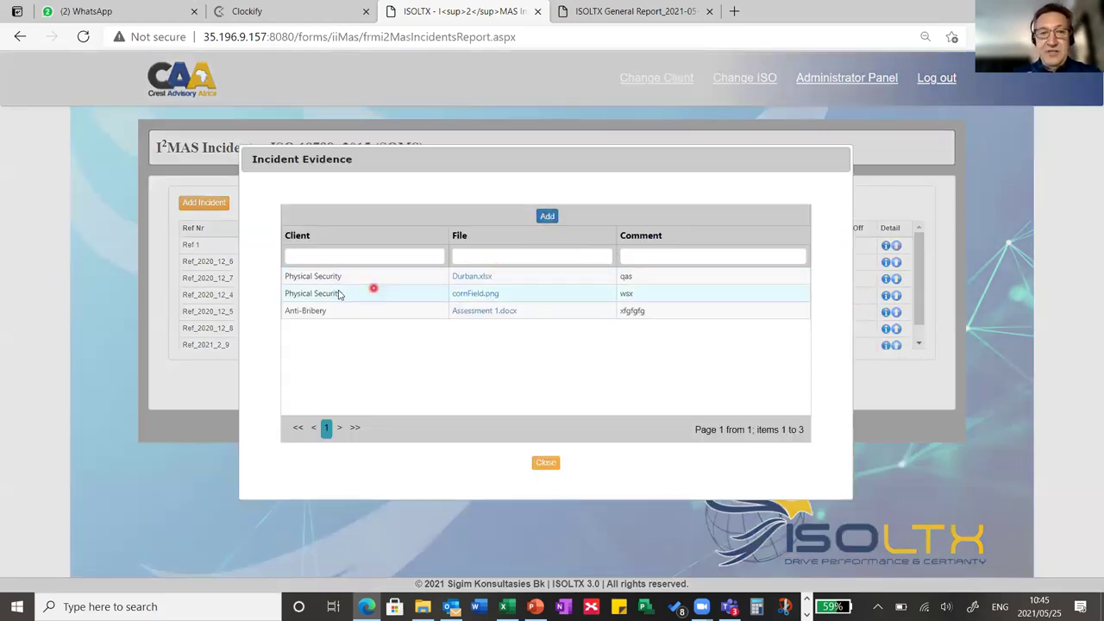
click(527, 293)
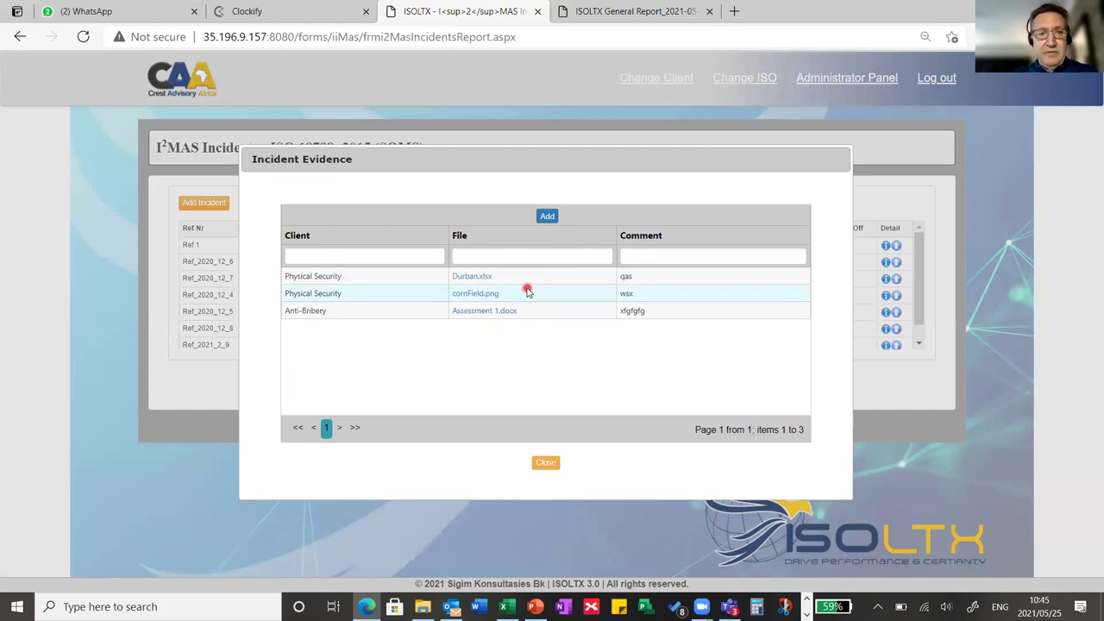
click(550, 465)
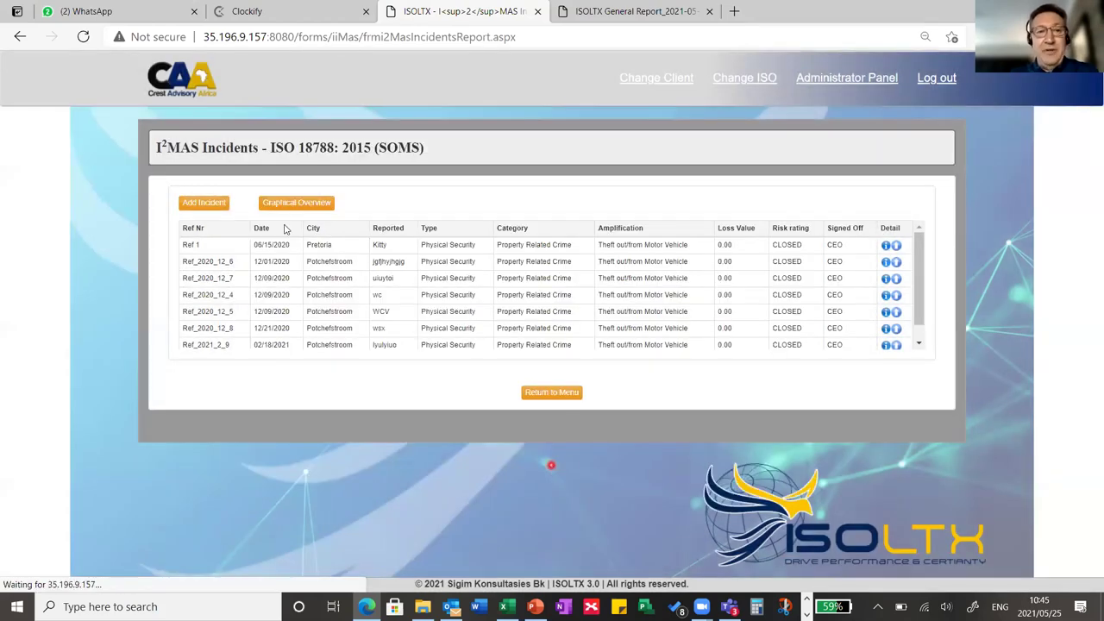
- Open the graphical overview of the incidents, review the statistics by time and by location, and return to the incidents list
click(287, 205)
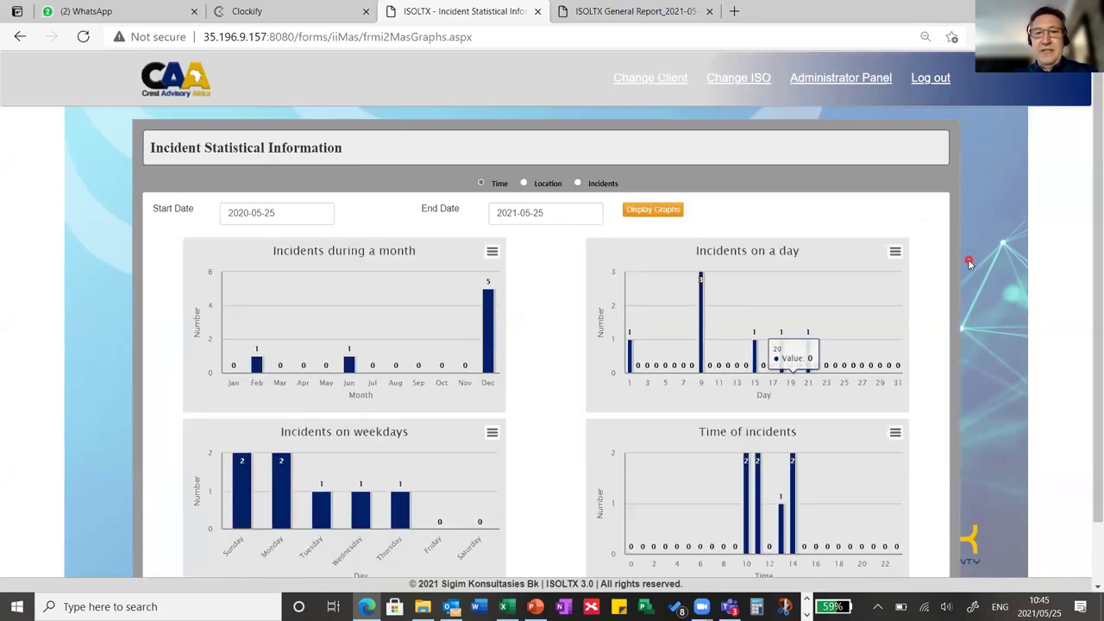
scroll(967, 262, down, 1)
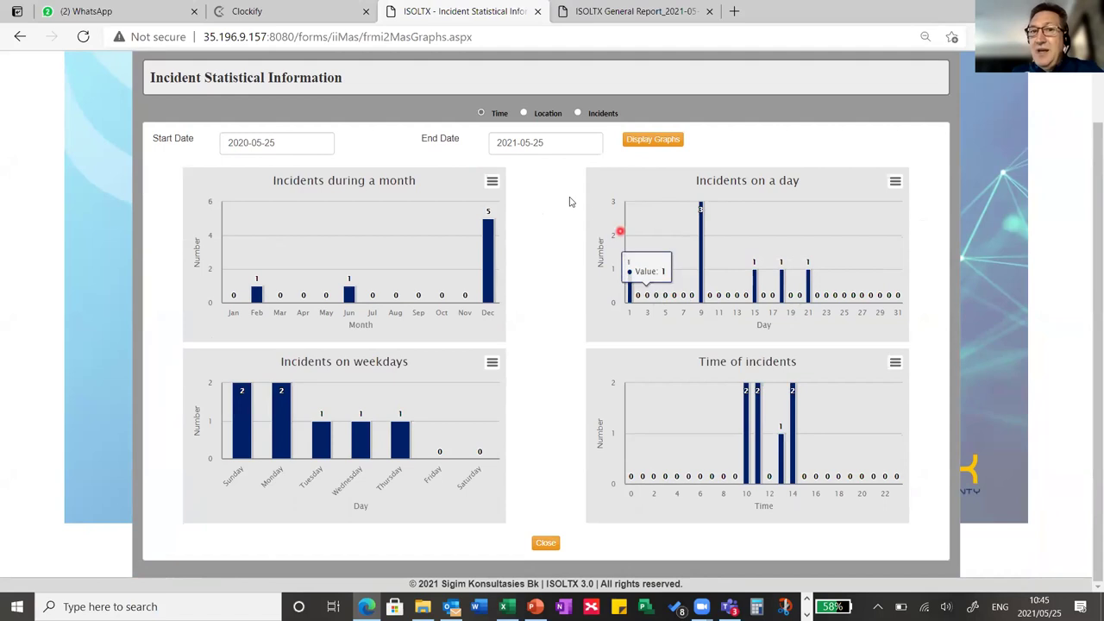
click(523, 113)
click(578, 117)
click(481, 117)
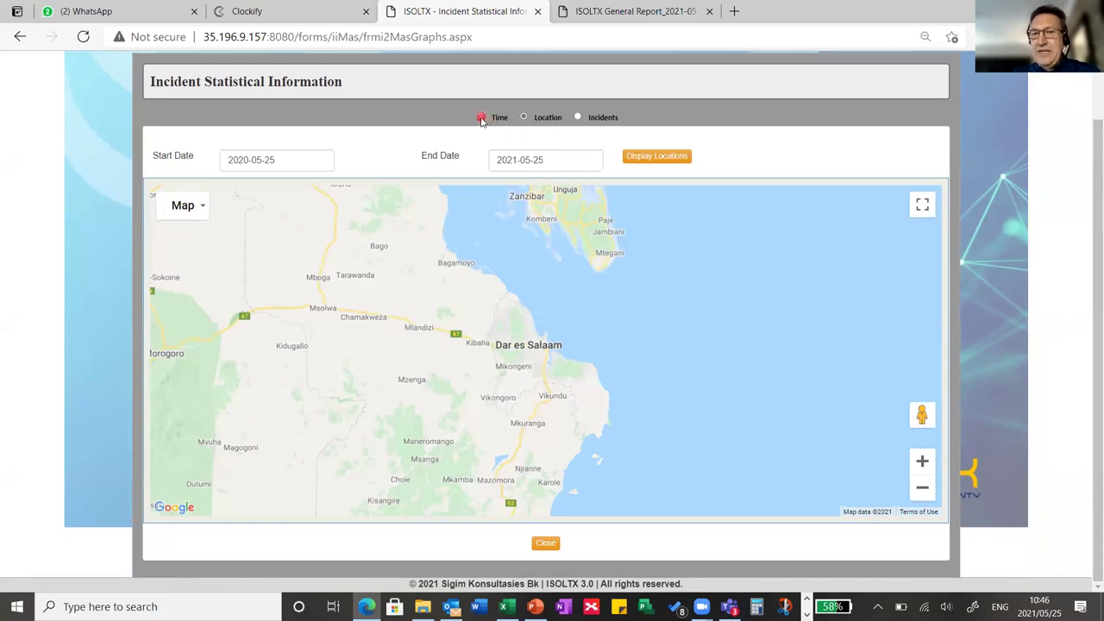
click(560, 245)
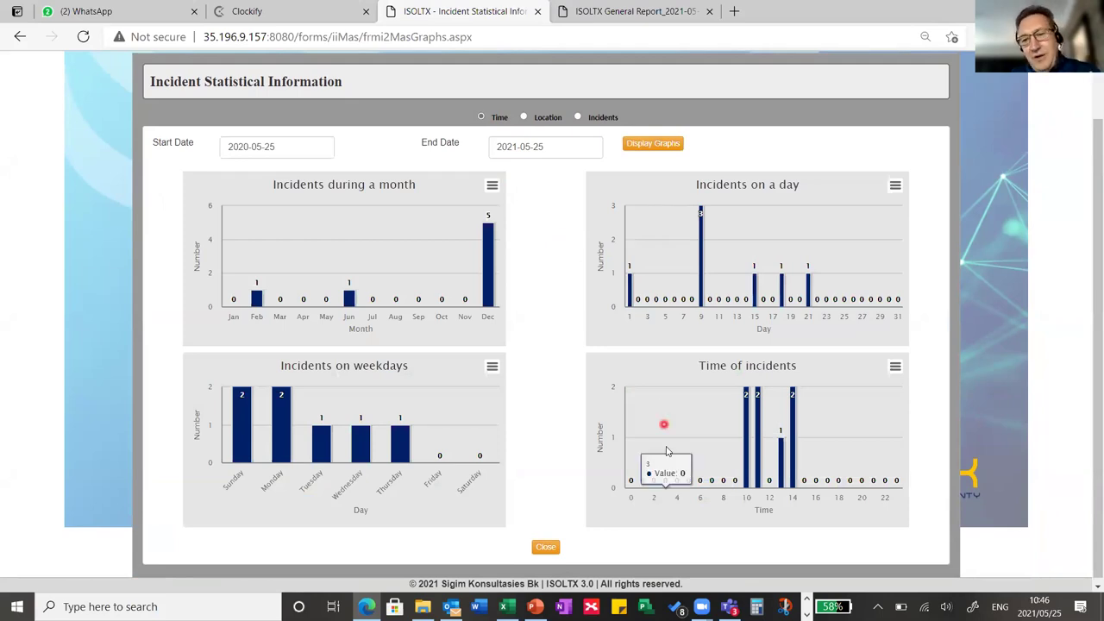
click(545, 547)
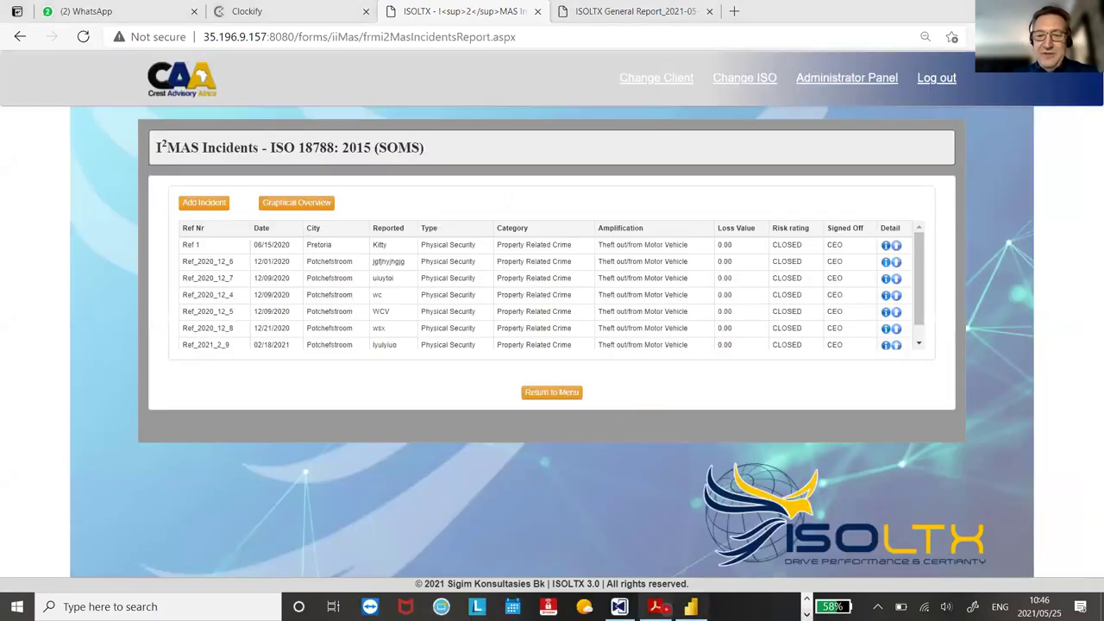
- Return to the main menu and display the Integrated Systems modules, including Bow-Tie
click(552, 392)
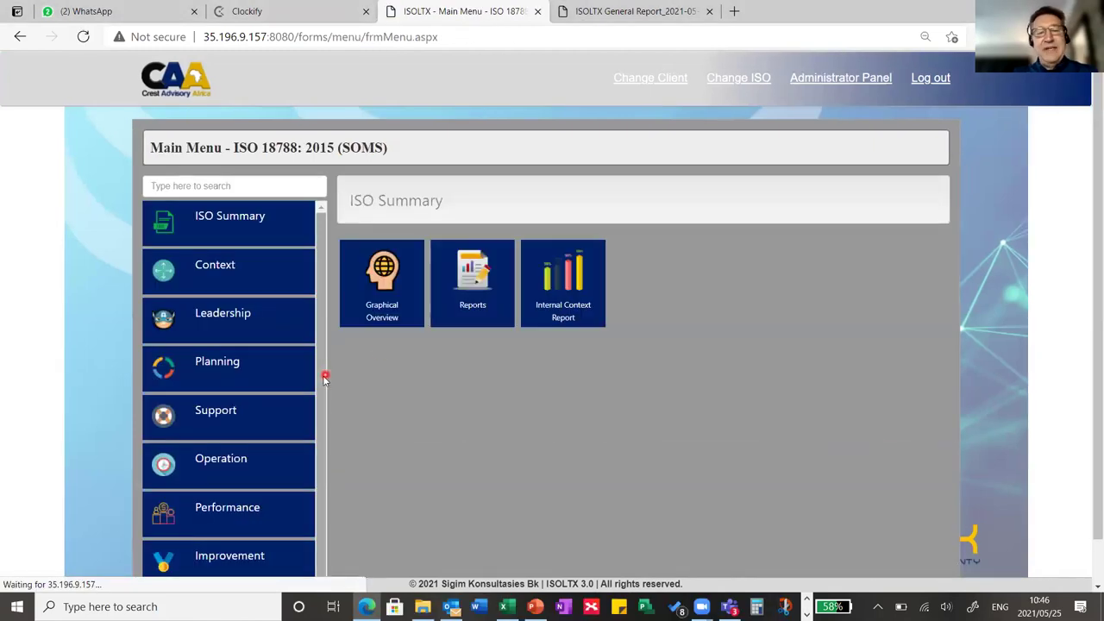
click(217, 422)
scroll(250, 440, down, 1)
click(229, 460)
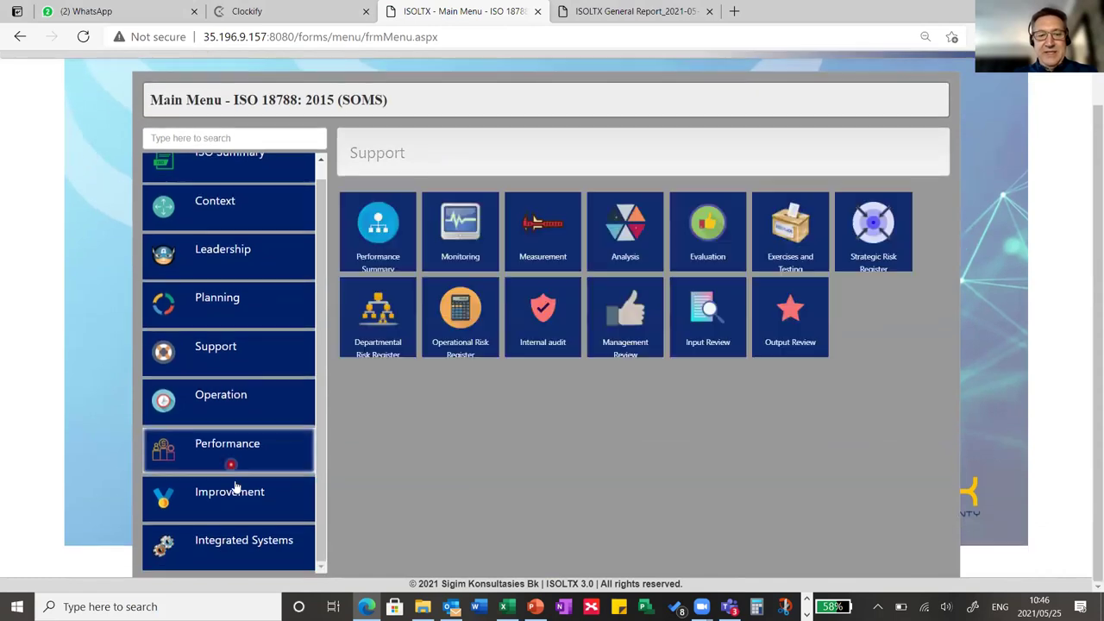
click(252, 554)
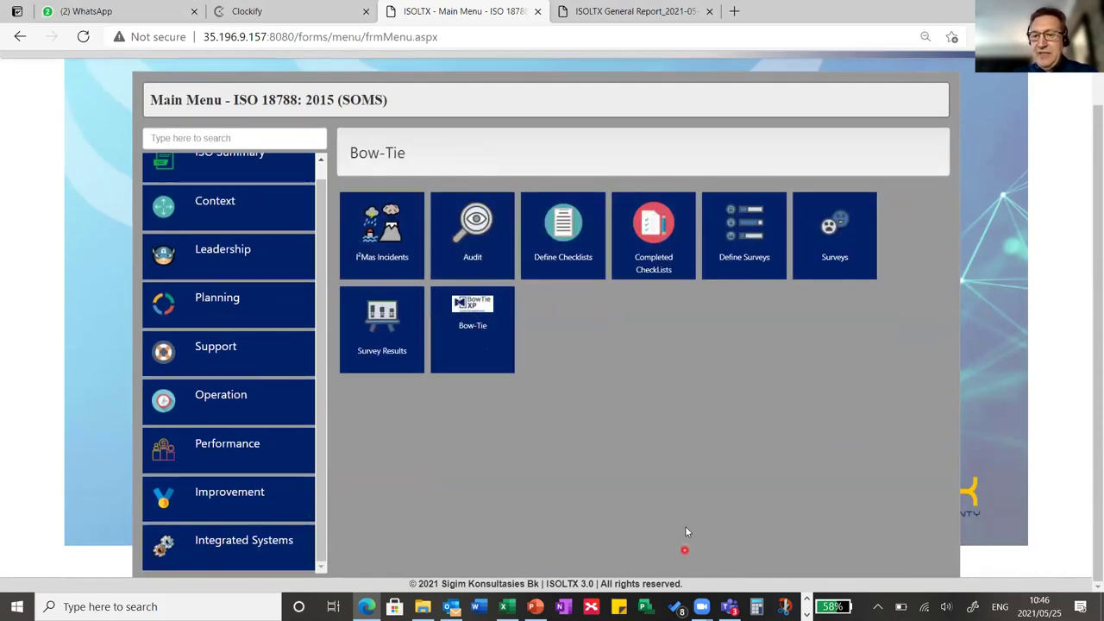
- Switch to BowTieXP and show the RS-H.01 Driving a vehicle diagram at level 1 and at level 2
click(807, 613)
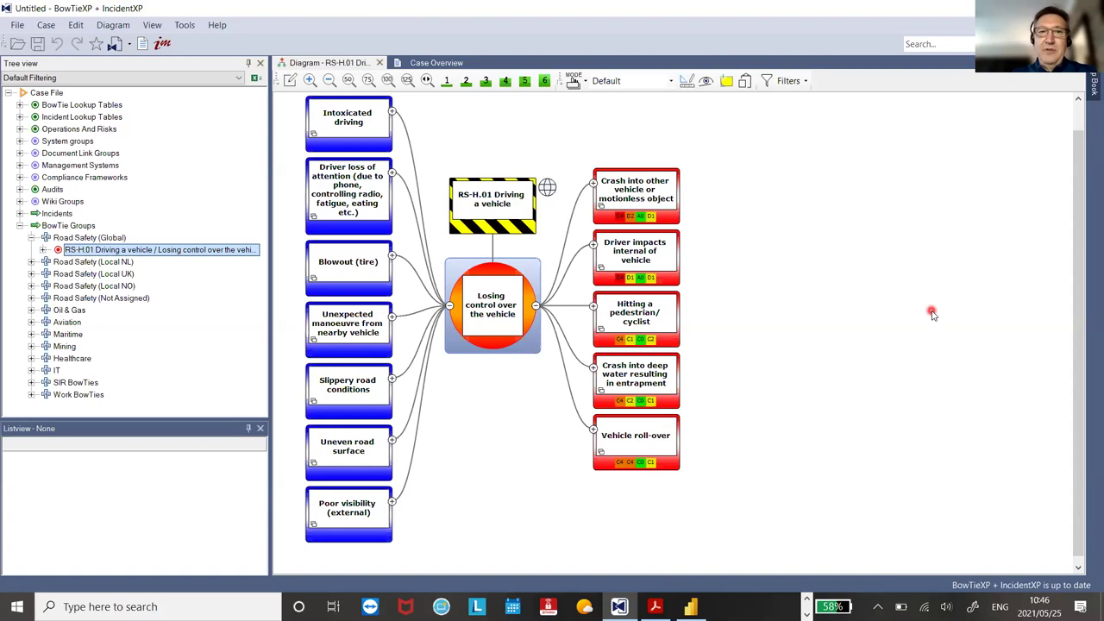
mouse_move(488, 216)
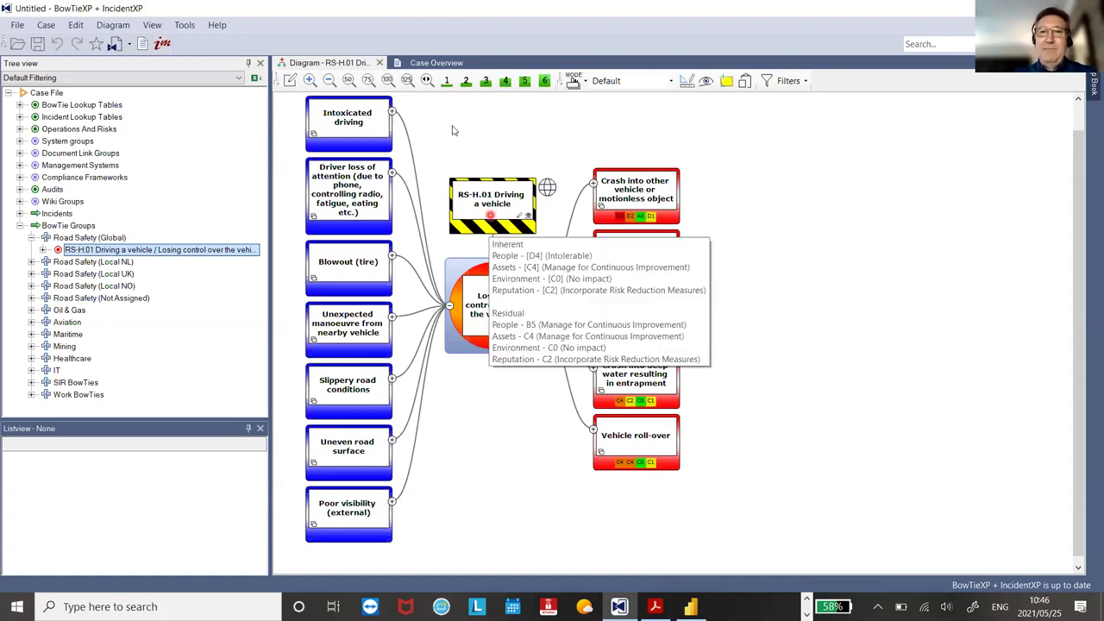
click(446, 80)
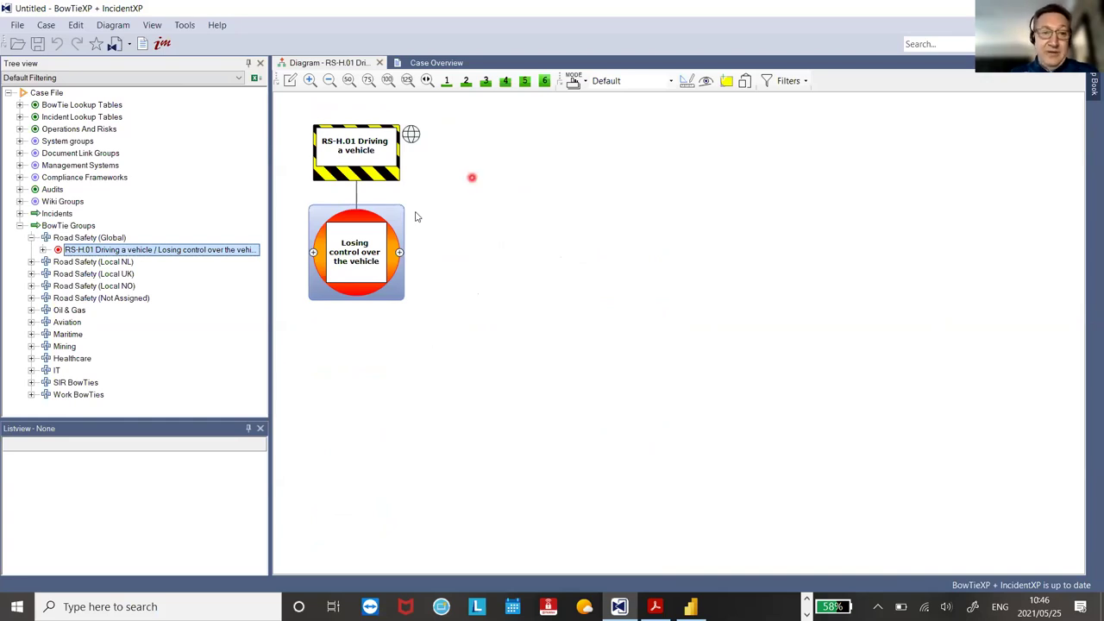
click(466, 80)
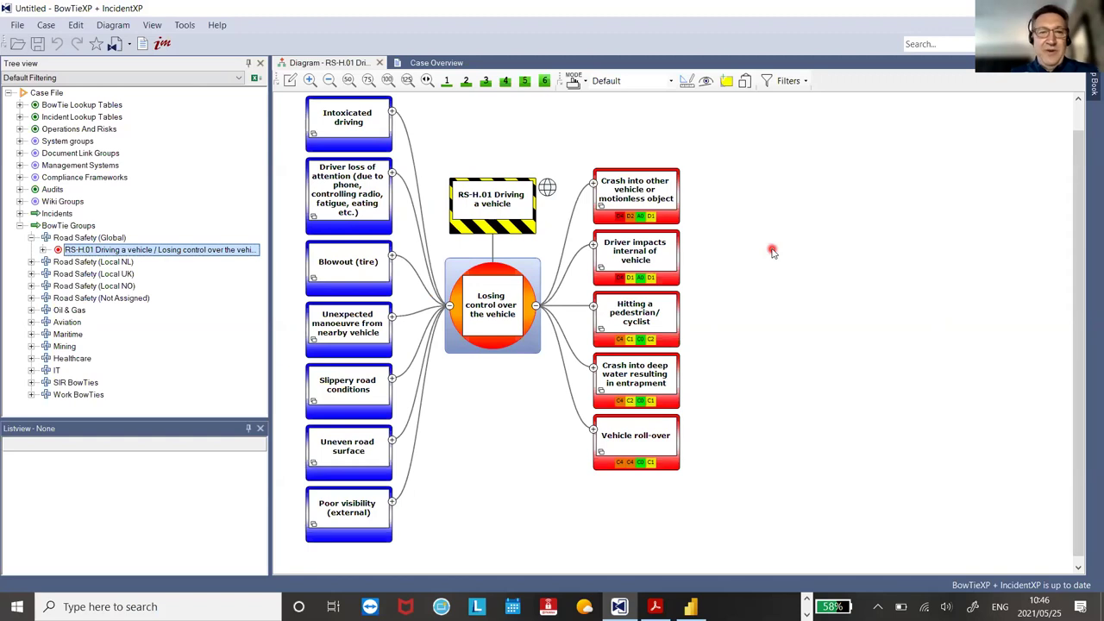
- Examine the top event "Losing control over the vehicle" together with its threats and consequences in the bow-tie diagram
mouse_move(485, 293)
click(500, 322)
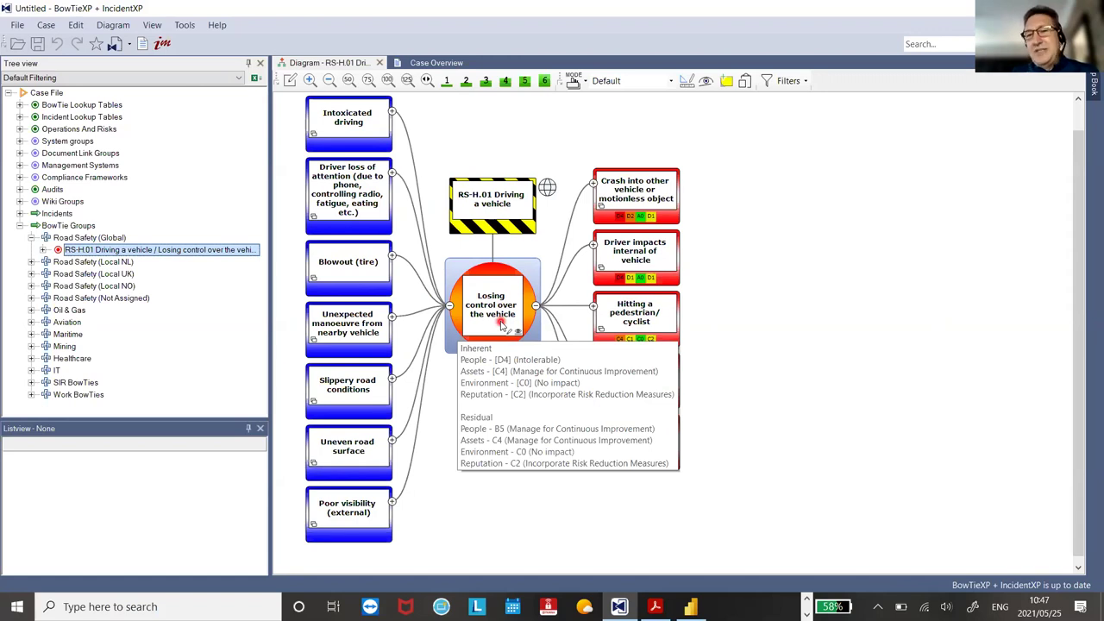
click(352, 181)
click(353, 430)
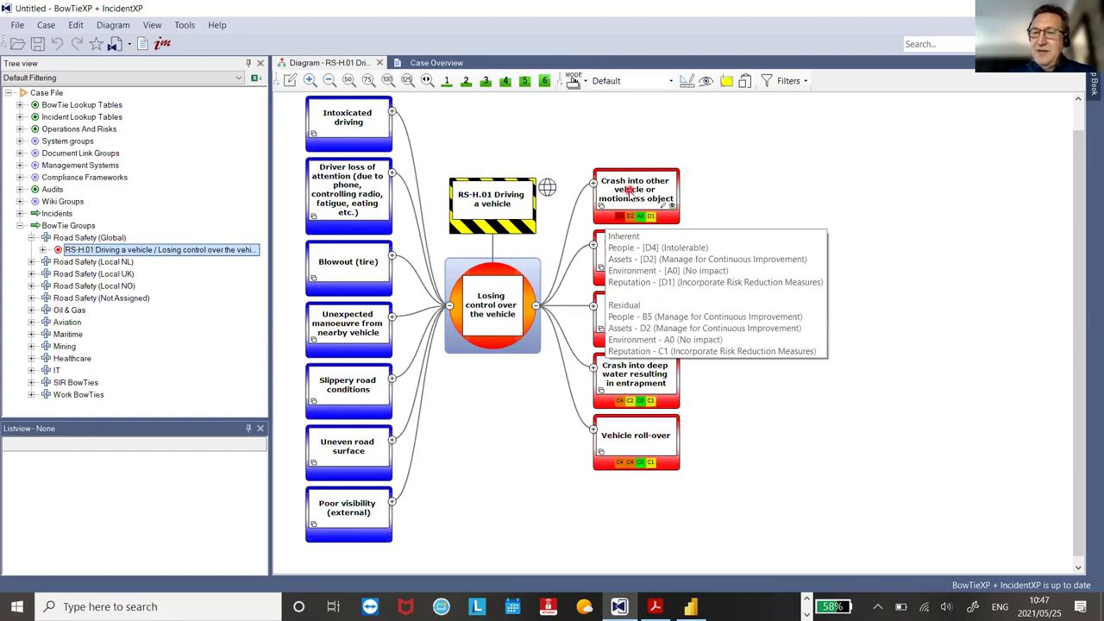
click(358, 137)
click(642, 421)
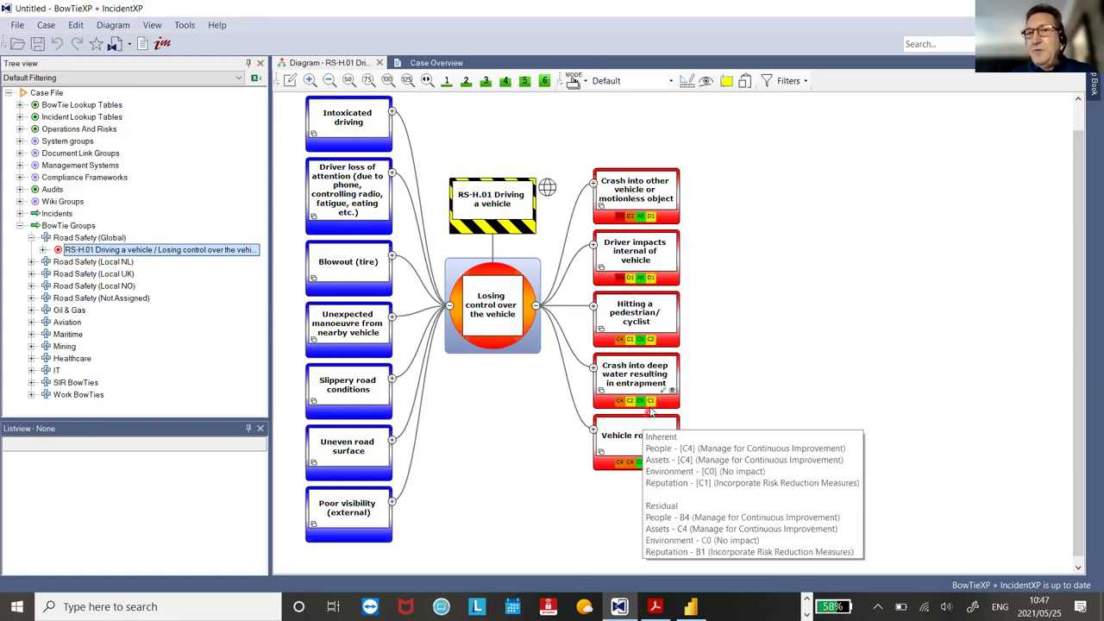
click(528, 363)
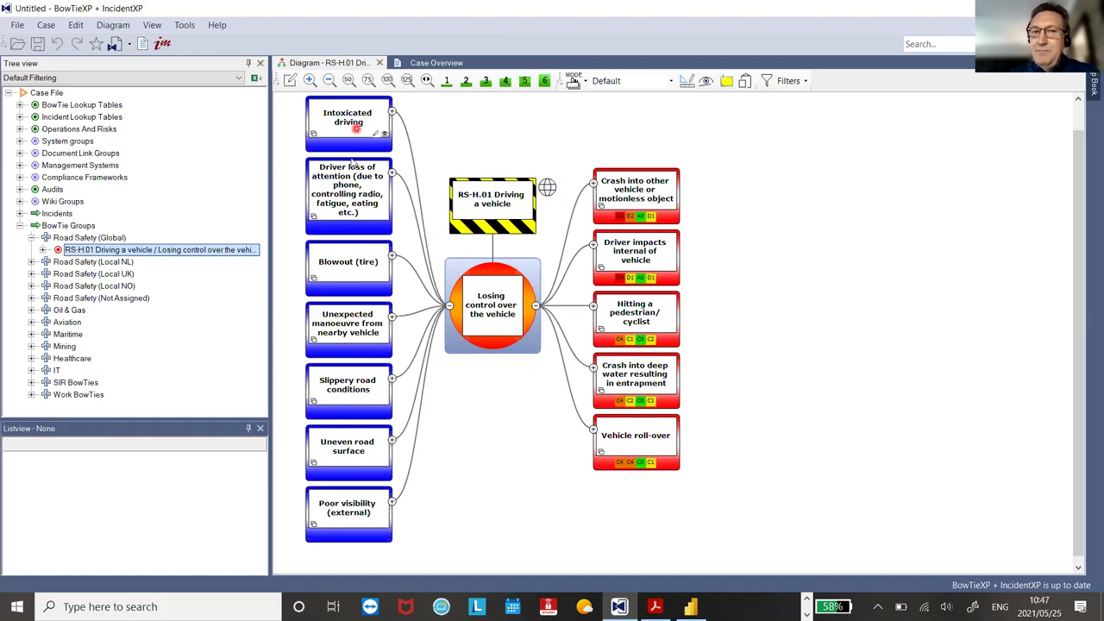
click(372, 394)
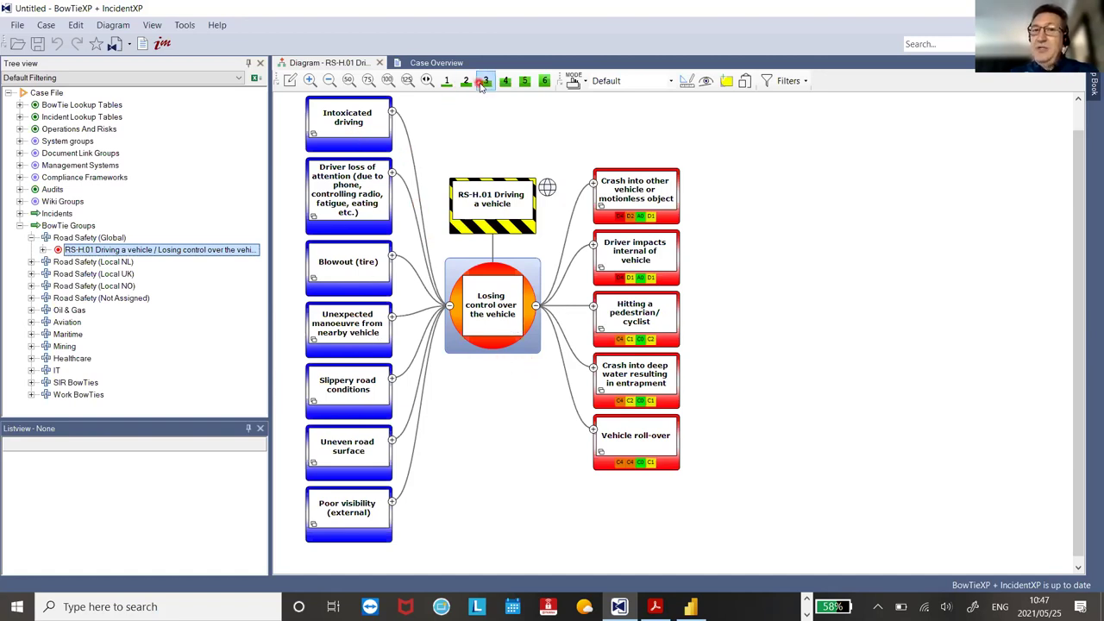